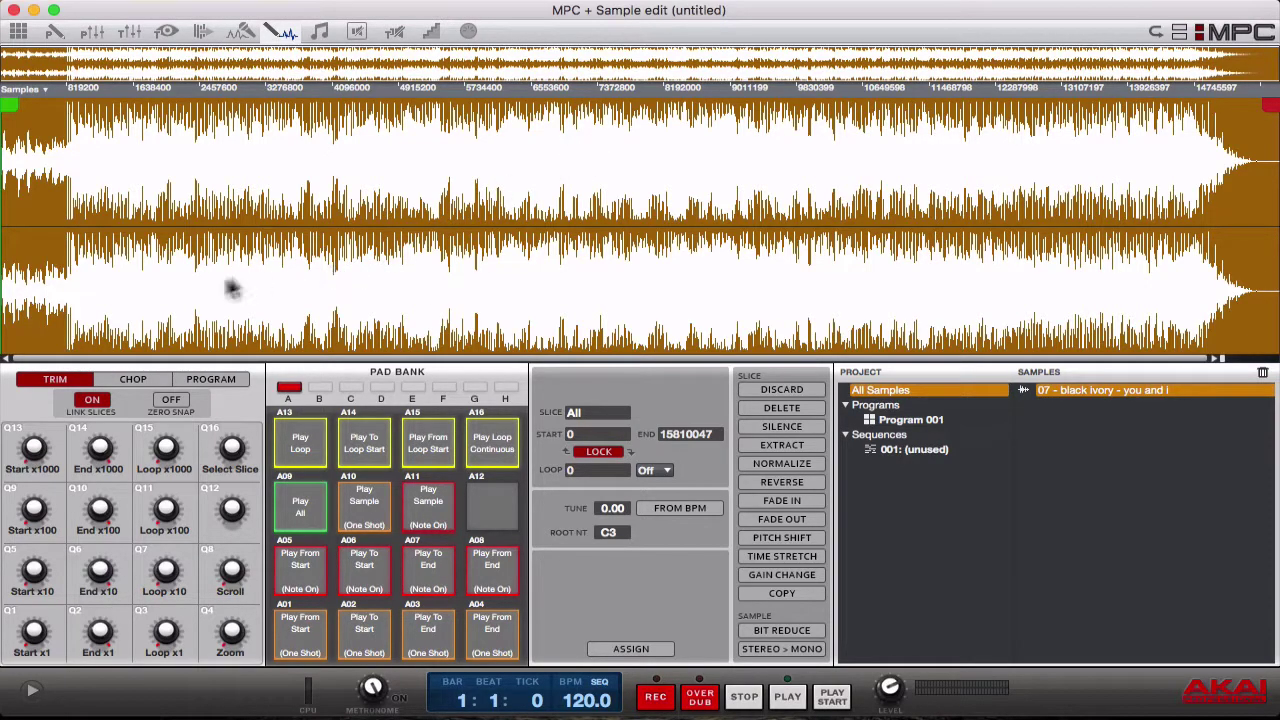
# Audition the whole black ivory sample on a continuous loop, then stop it
pyautogui.click(141, 276)
pyautogui.click(213, 276)
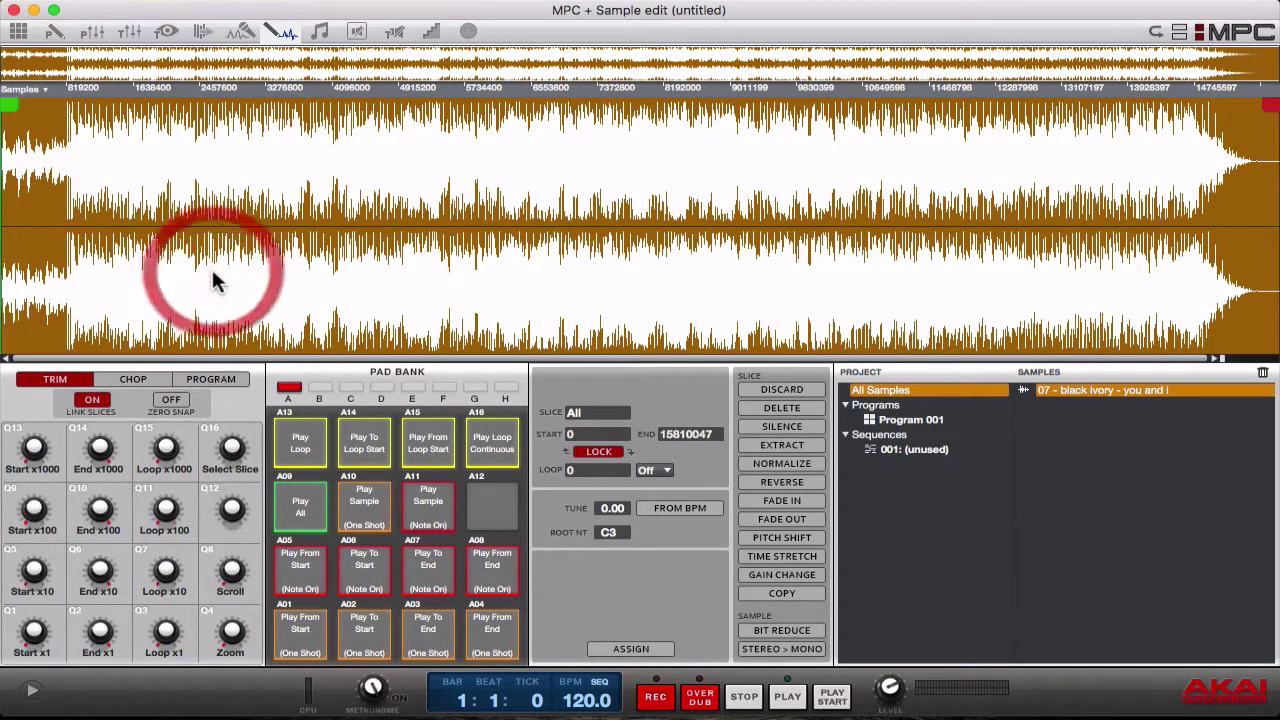
pyautogui.click(214, 278)
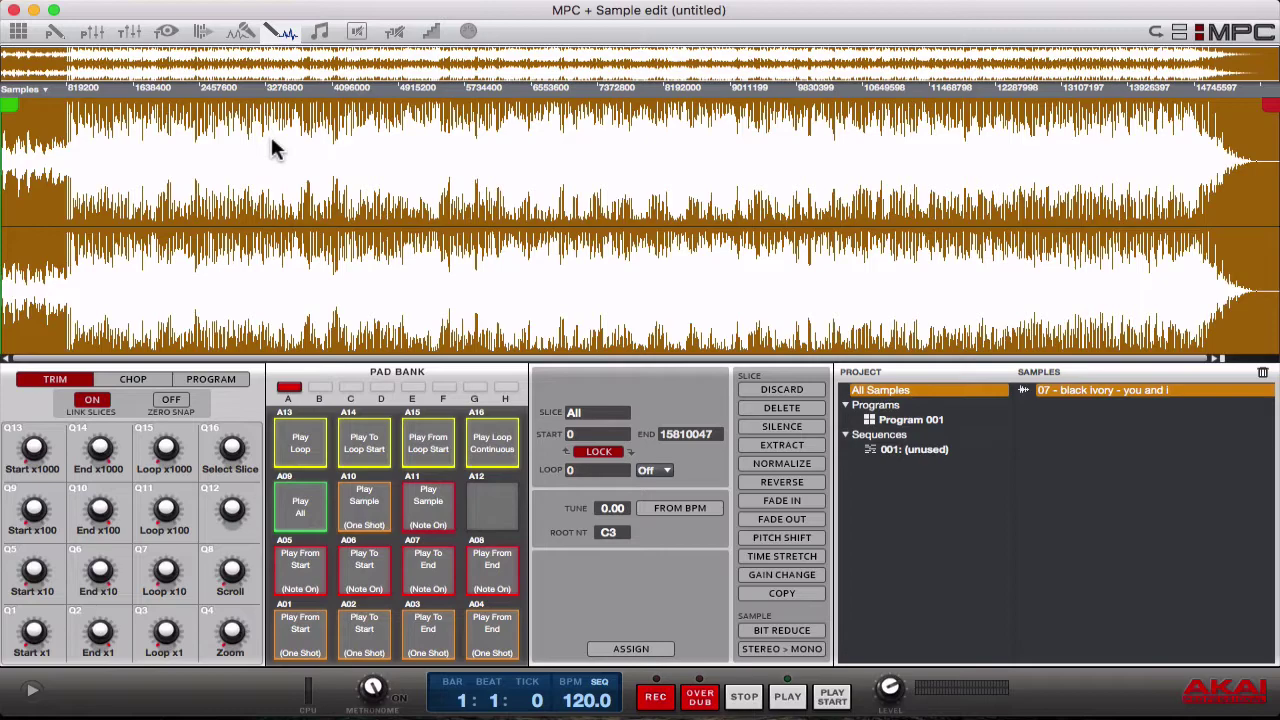
pyautogui.click(478, 437)
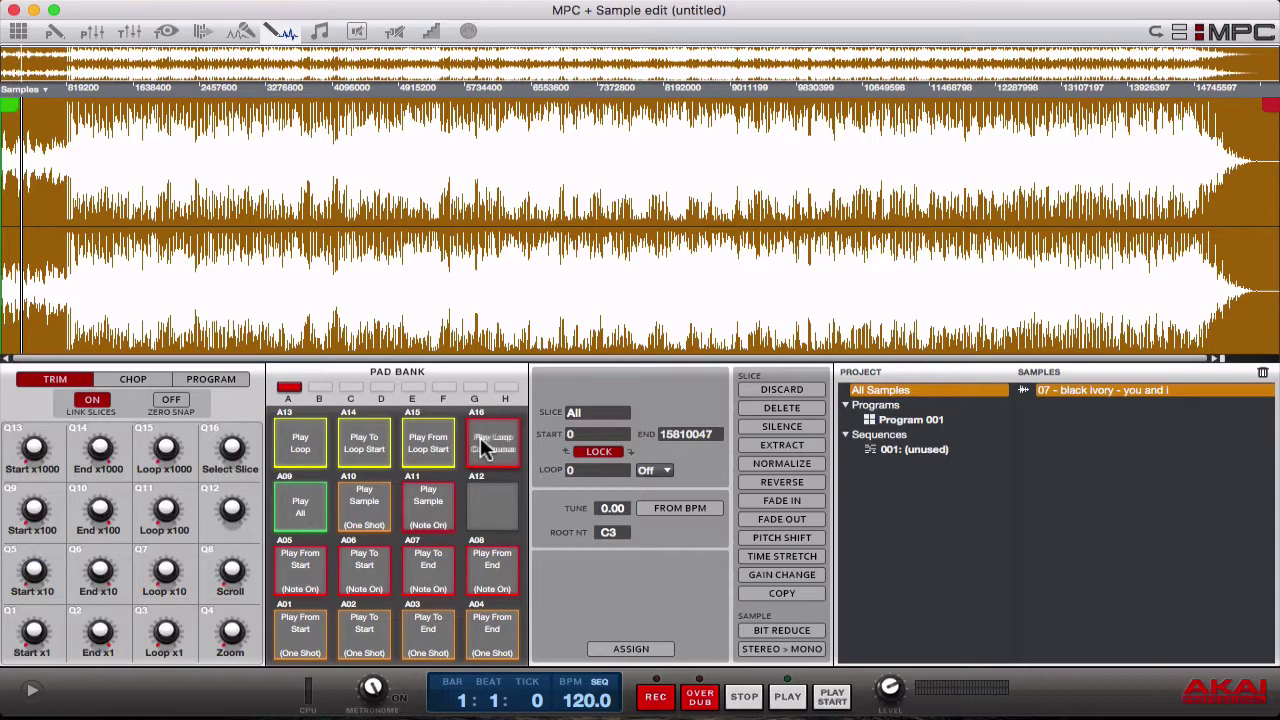
pyautogui.click(483, 446)
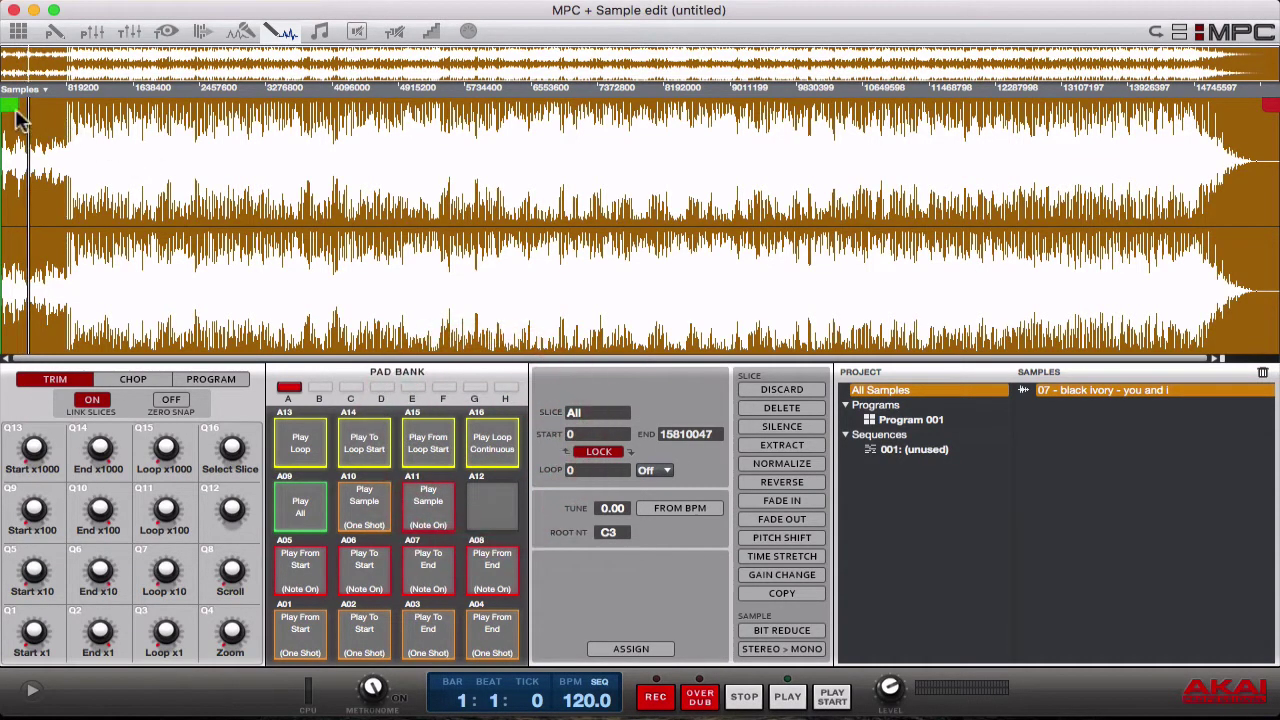
# Move the sample start to 802854, then 1914498, loop-auditioning each, and open Stereo > Mono
pyautogui.moveTo(22, 118); pyautogui.dragTo(77, 112)
pyautogui.click(300, 450)
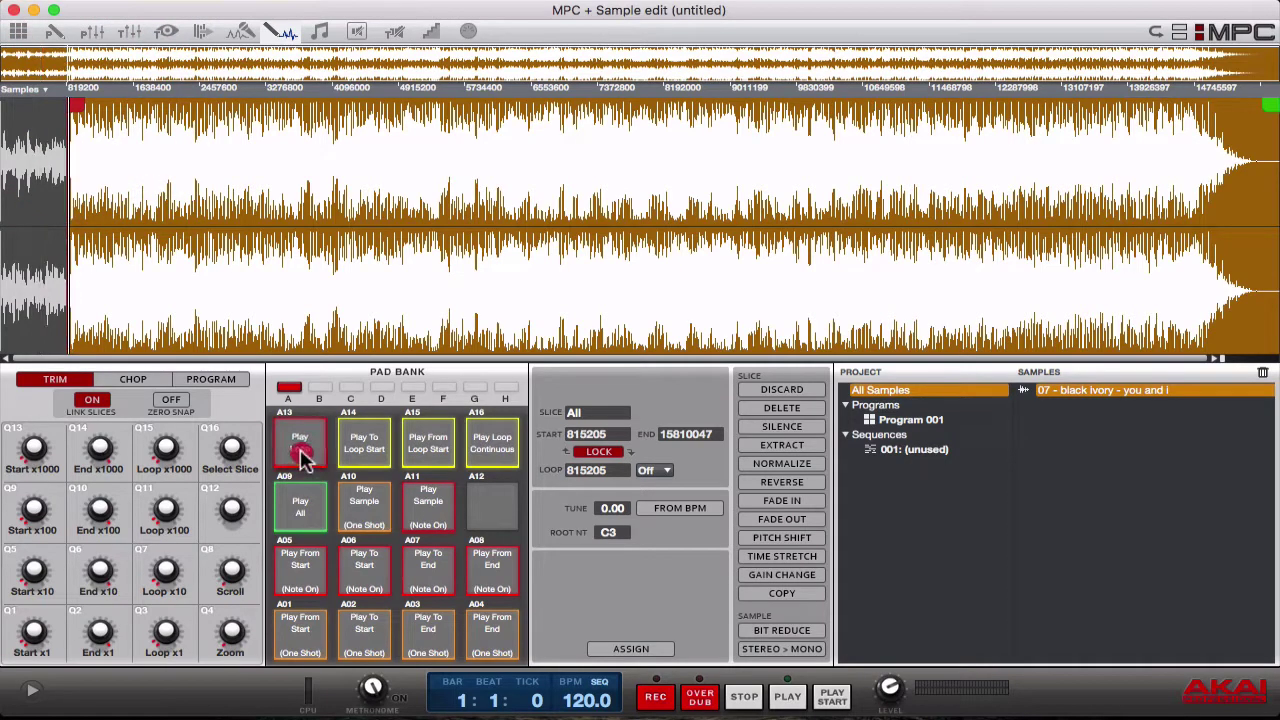
pyautogui.click(302, 455)
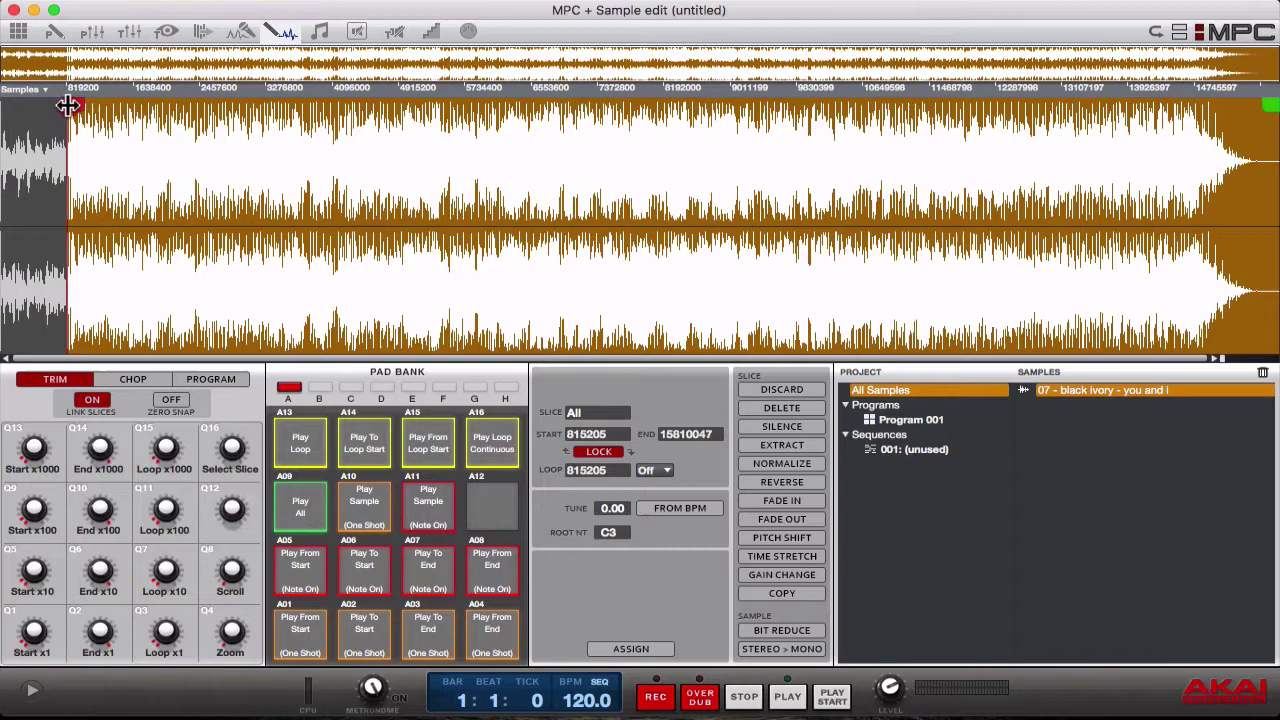
pyautogui.moveTo(68, 106)
pyautogui.mouseDown()
pyautogui.moveTo(146, 110)
pyautogui.moveTo(156, 145)
pyautogui.mouseUp()
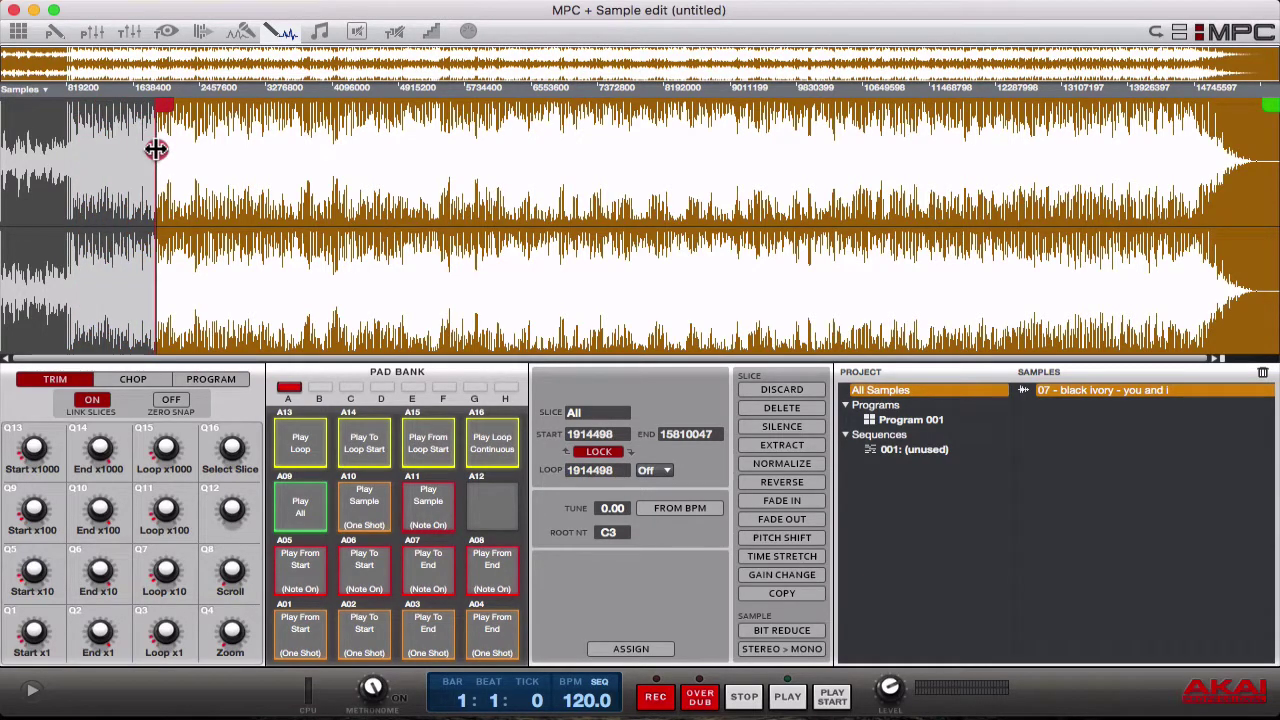
pyautogui.click(297, 455)
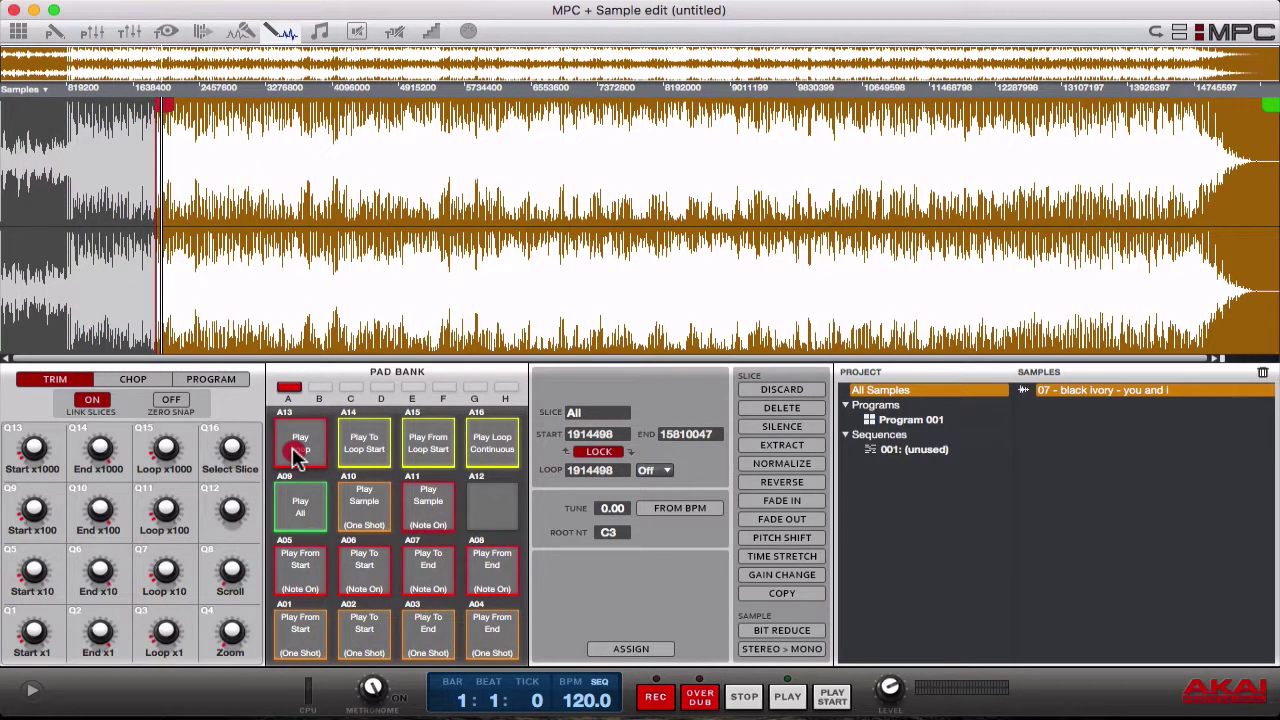
pyautogui.click(297, 455)
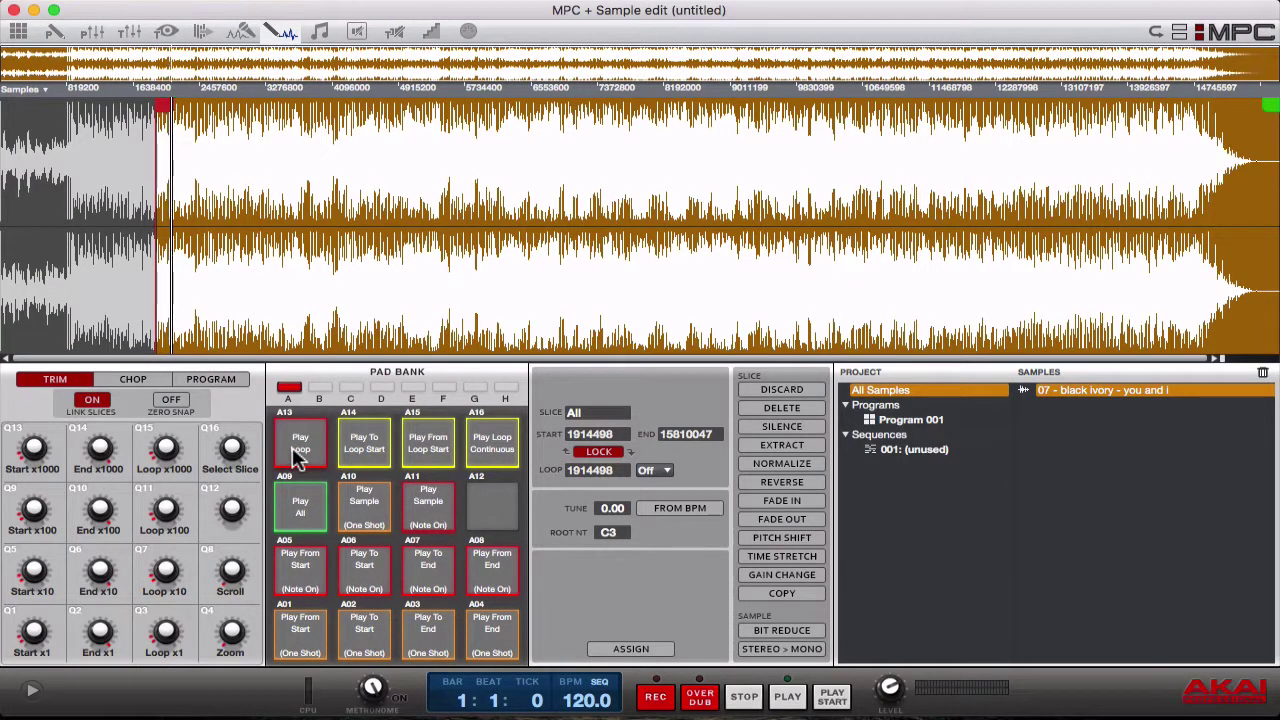
pyautogui.click(297, 455)
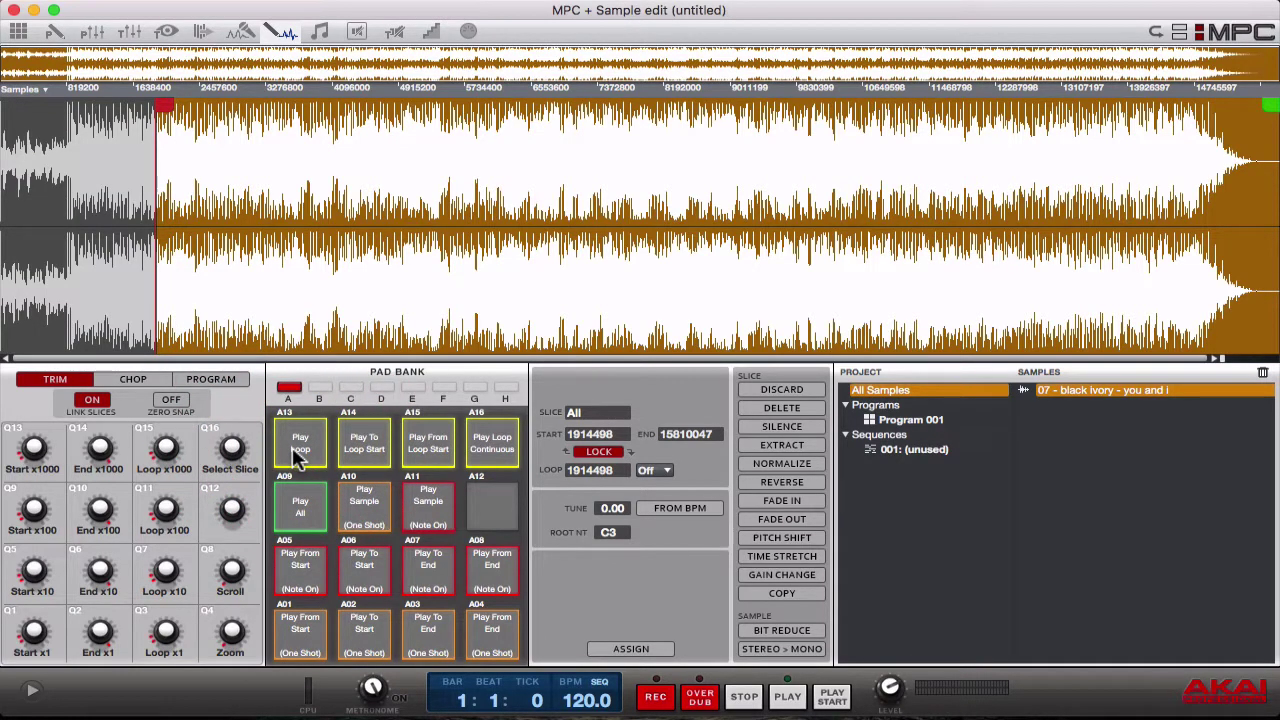
pyautogui.click(775, 650)
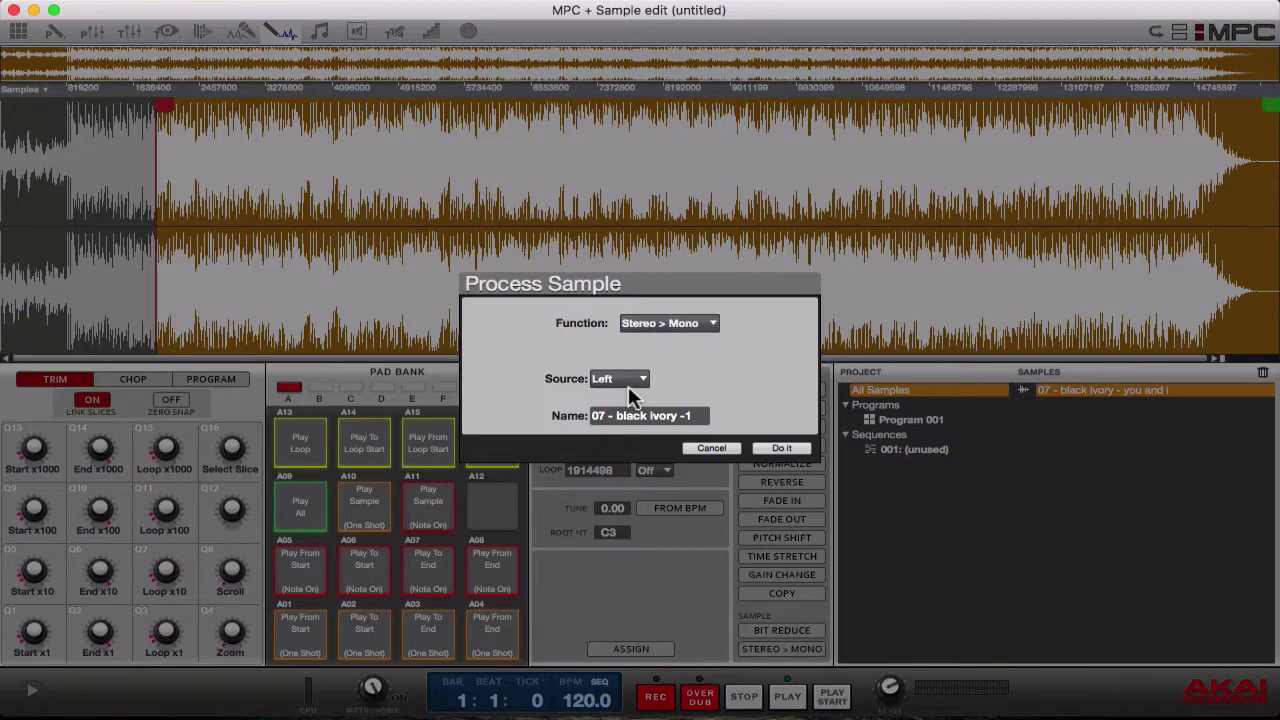
# Create the left-channel mono copy '07 - black ivory -1' with Source left at Left
pyautogui.click(230, 152)
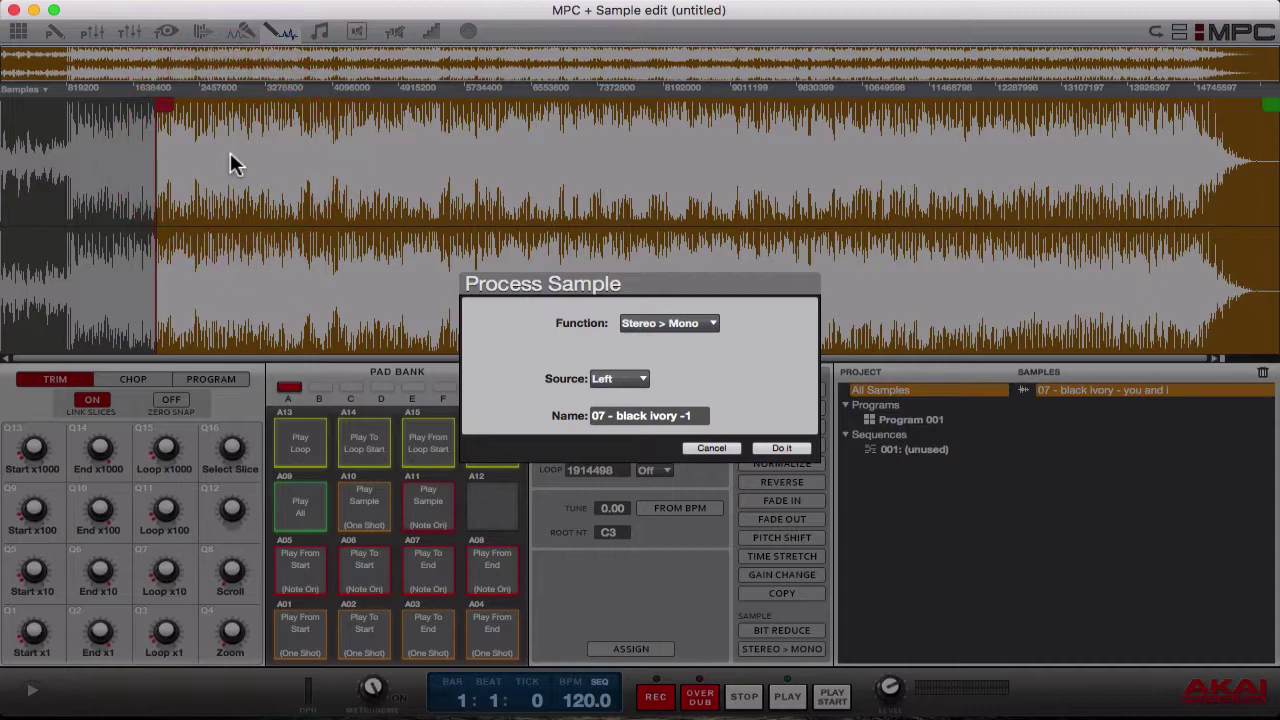
pyautogui.click(776, 448)
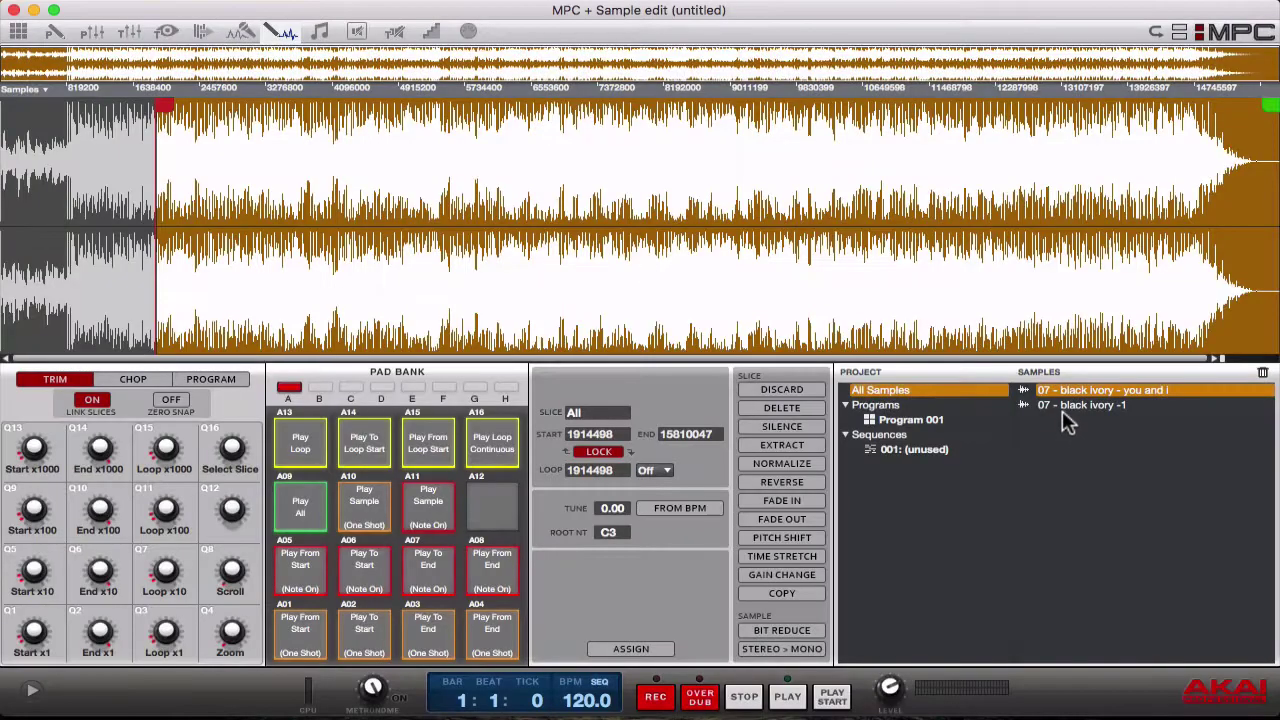
# Load '07 - black ivory -1', move its start later, and audition it looping
pyautogui.click(1068, 408)
pyautogui.click(1070, 410)
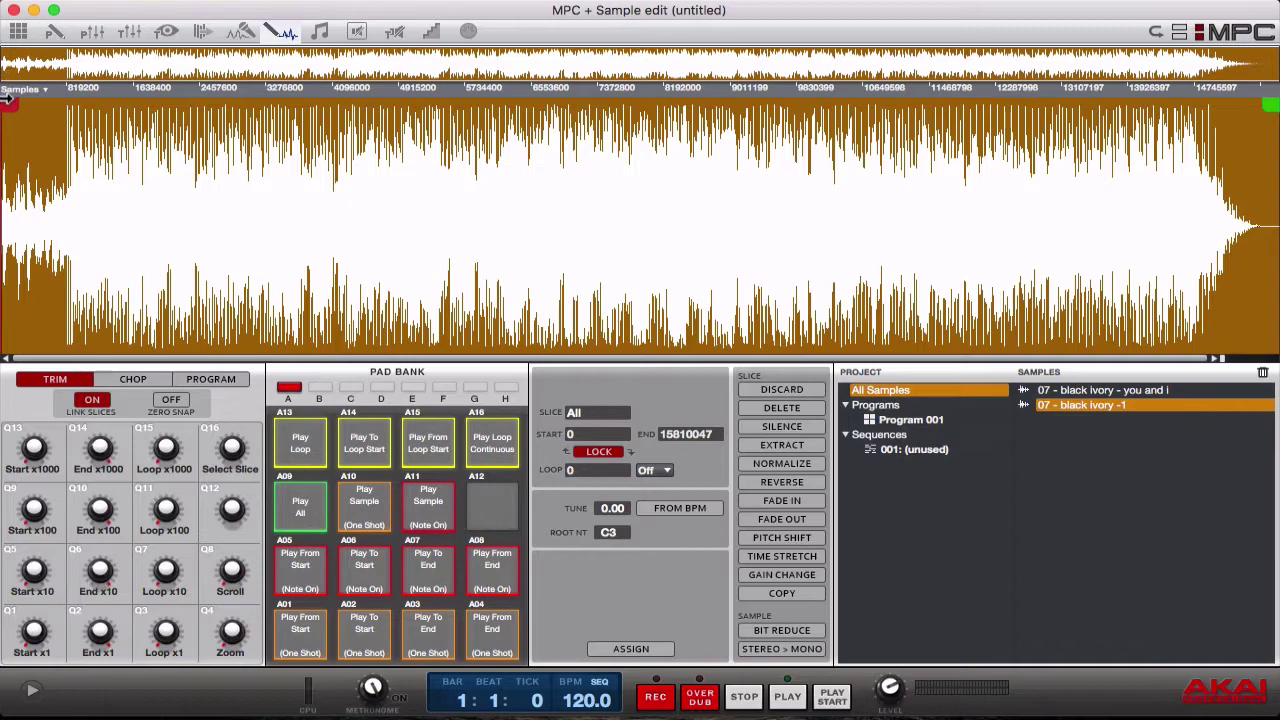
pyautogui.moveTo(8, 100); pyautogui.dragTo(72, 106)
pyautogui.click(302, 447)
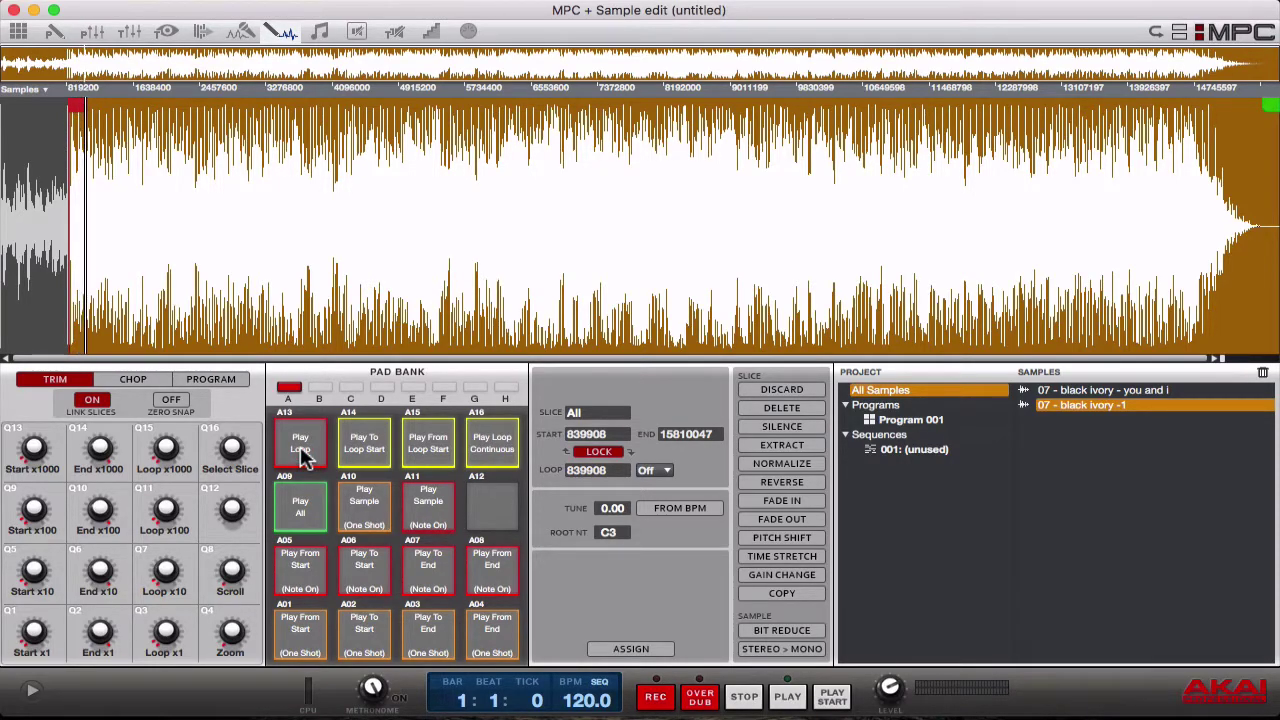
pyautogui.click(305, 455)
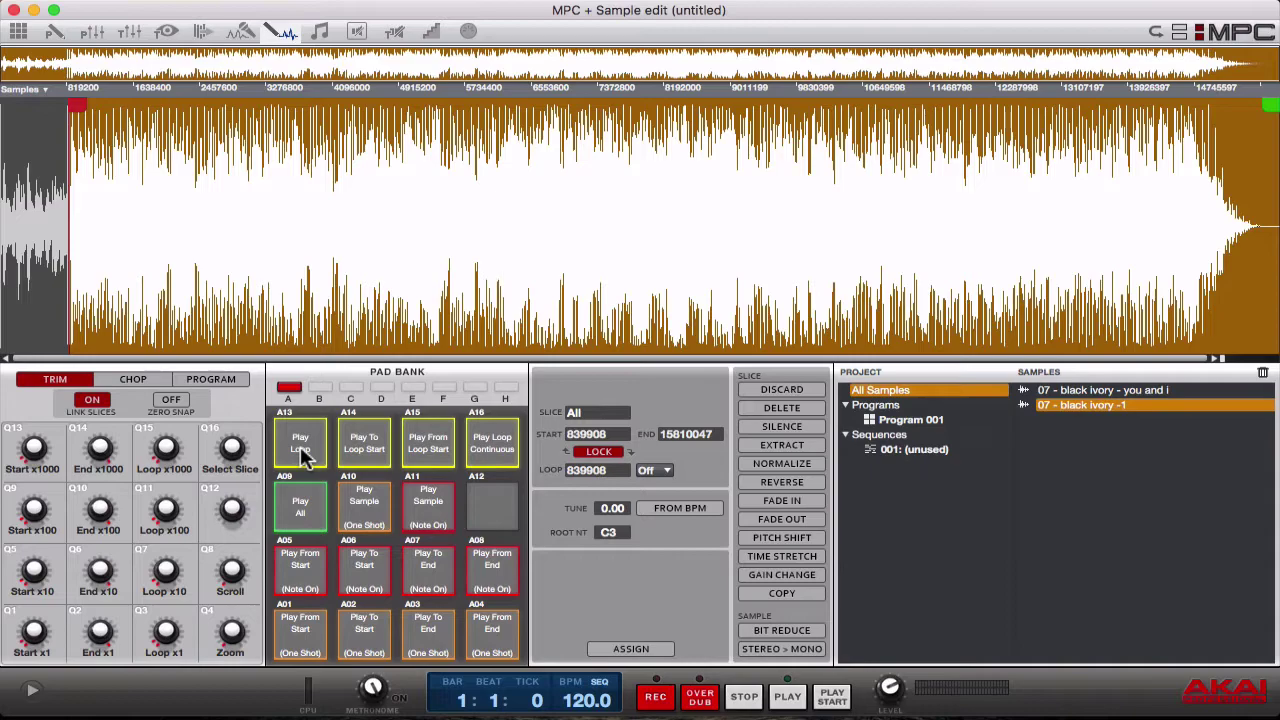
# Loop-audition the original stereo sample for comparison, then reload it in the editor
pyautogui.click(1175, 390)
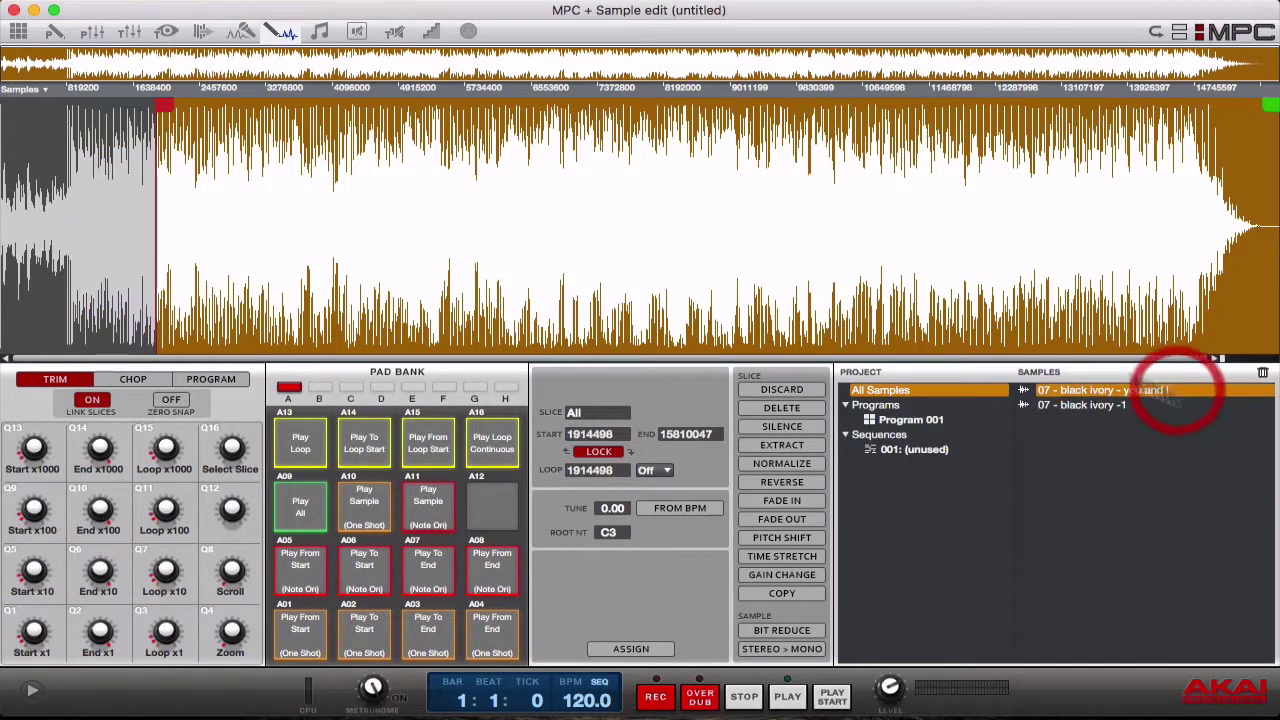
pyautogui.click(285, 447)
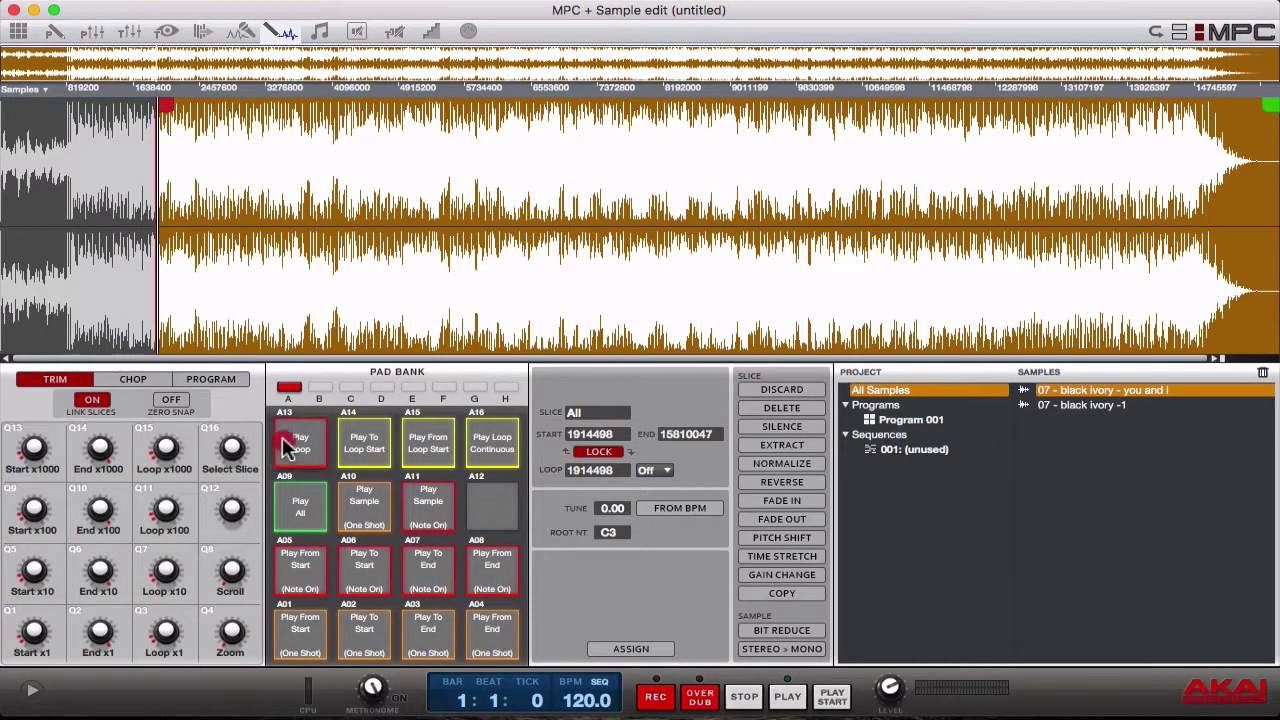
pyautogui.click(285, 447)
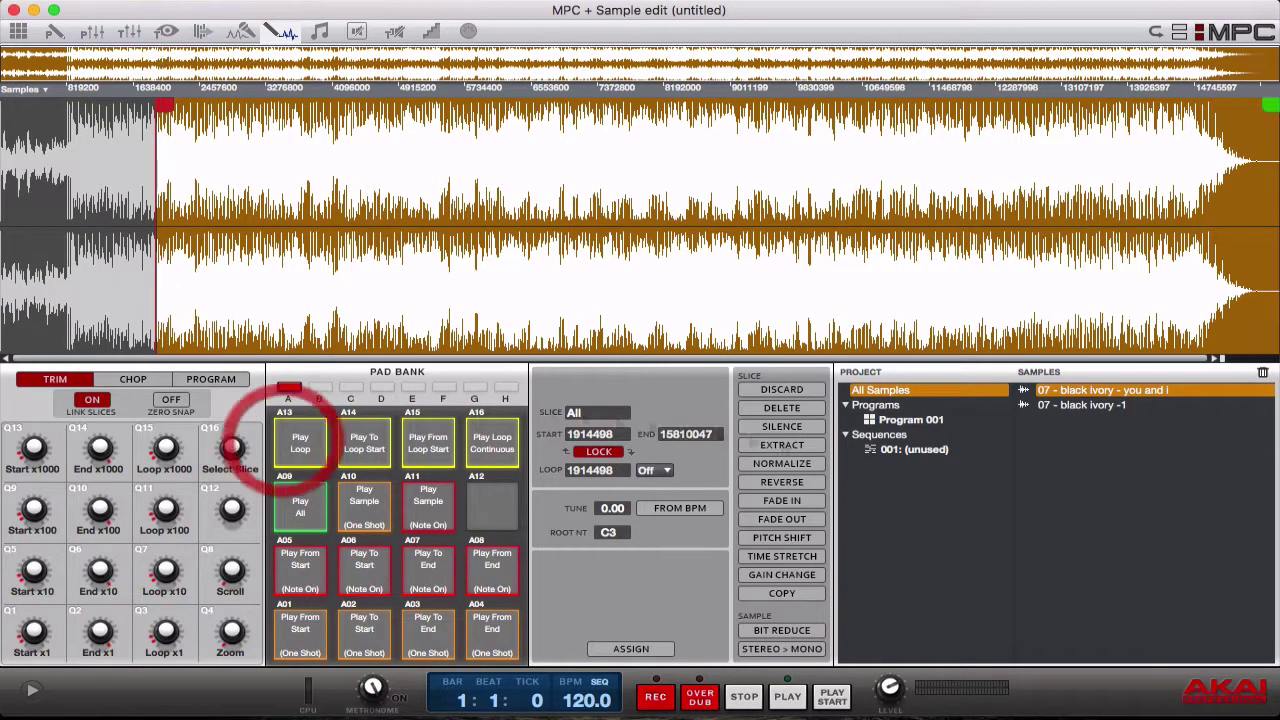
pyautogui.click(1078, 406)
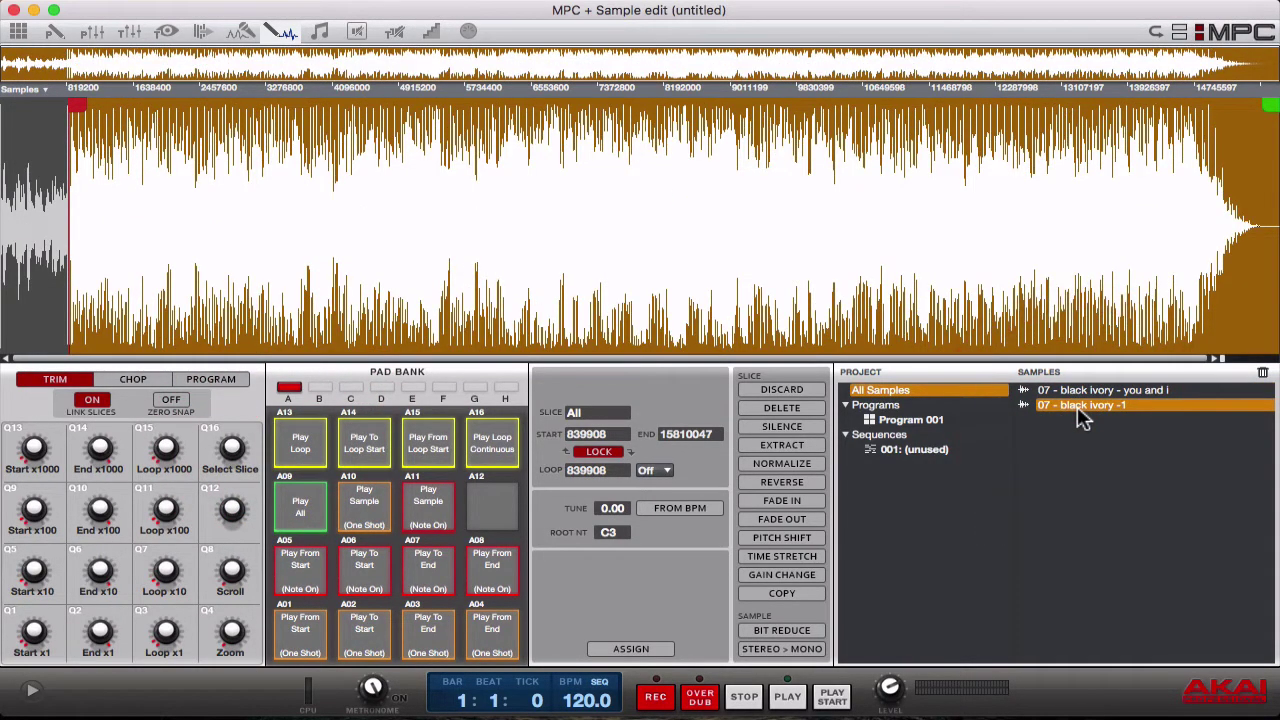
pyautogui.click(1082, 391)
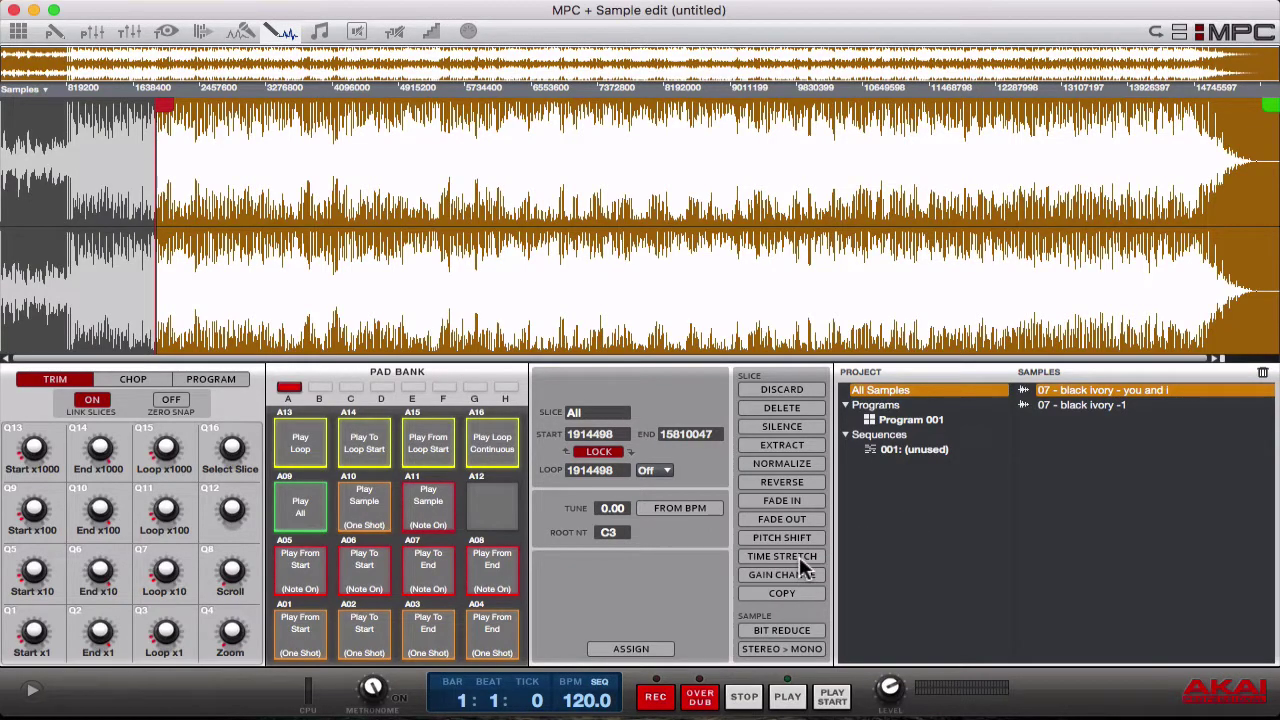
# Make a Right-source mono copy, '07 - black ivory -2', and load it in the editor
pyautogui.click(788, 652)
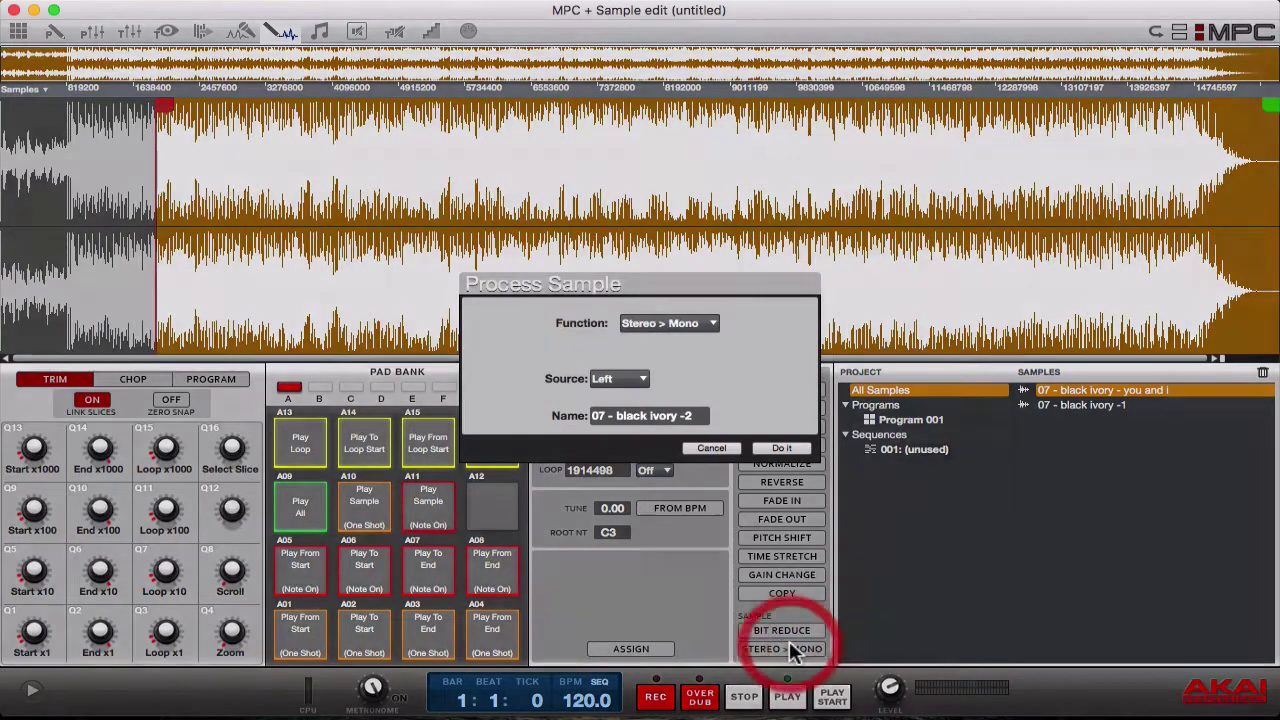
pyautogui.click(647, 376)
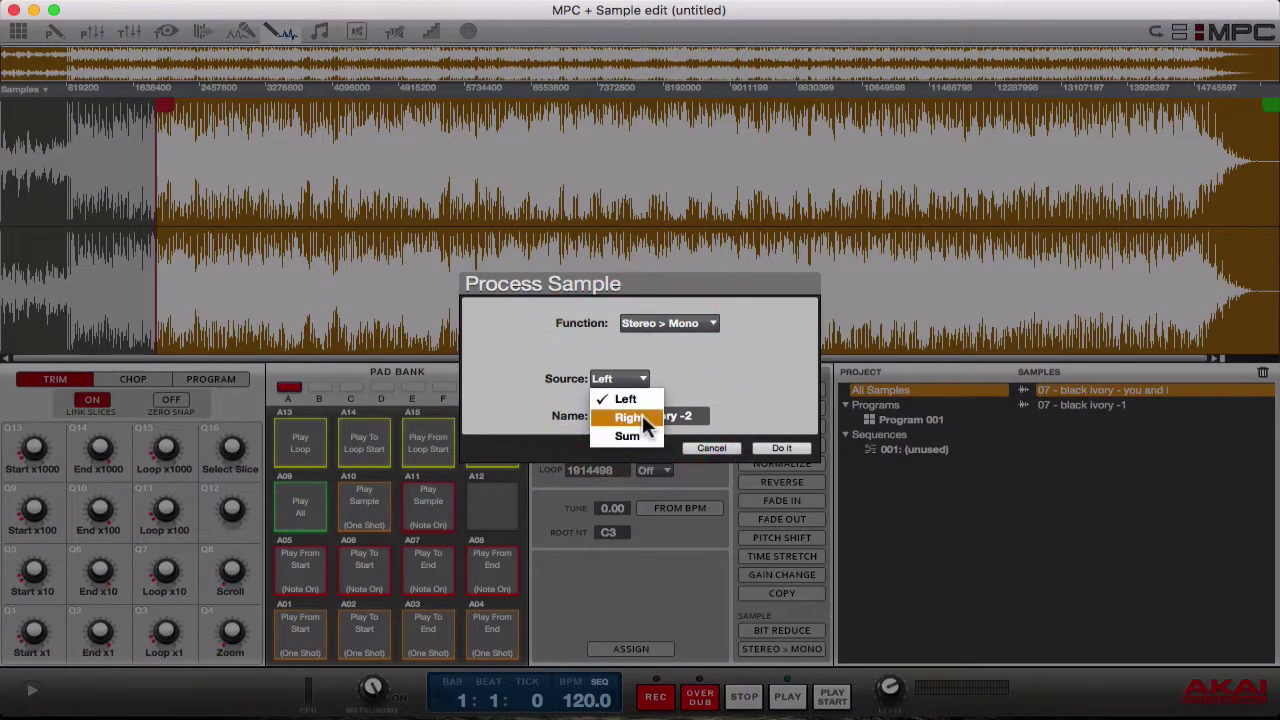
pyautogui.click(642, 415)
pyautogui.click(776, 447)
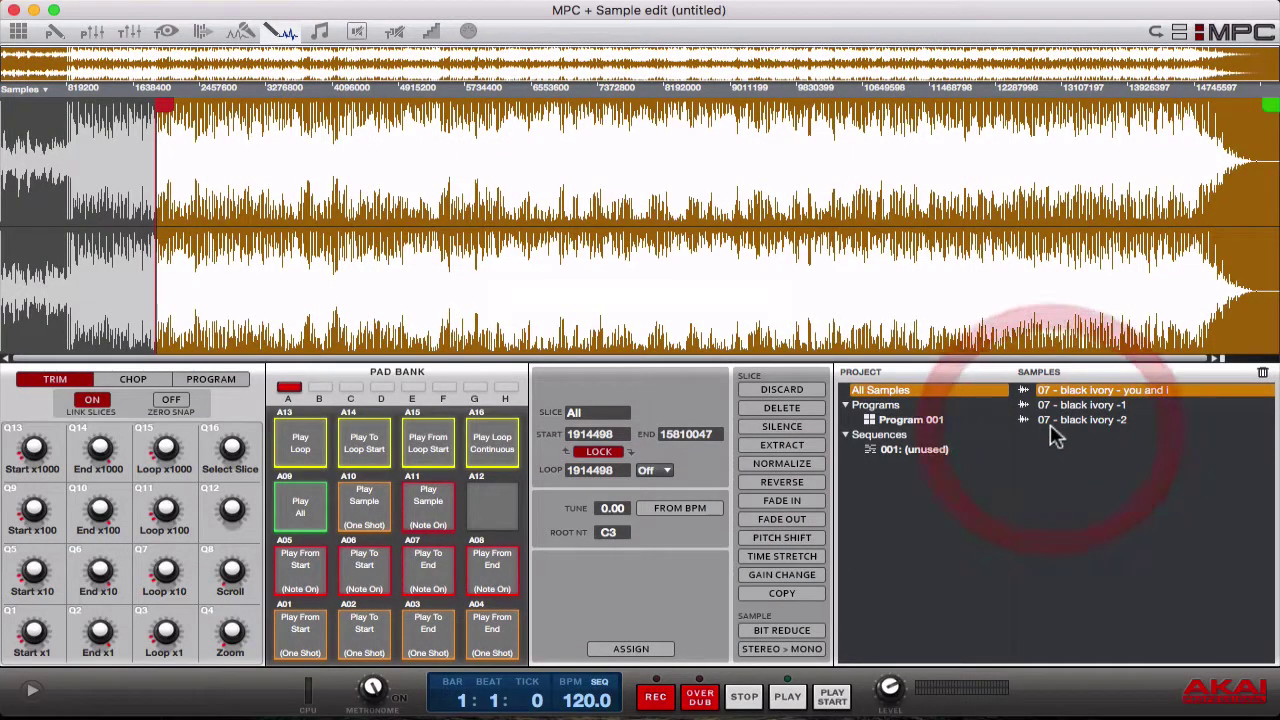
pyautogui.click(1052, 421)
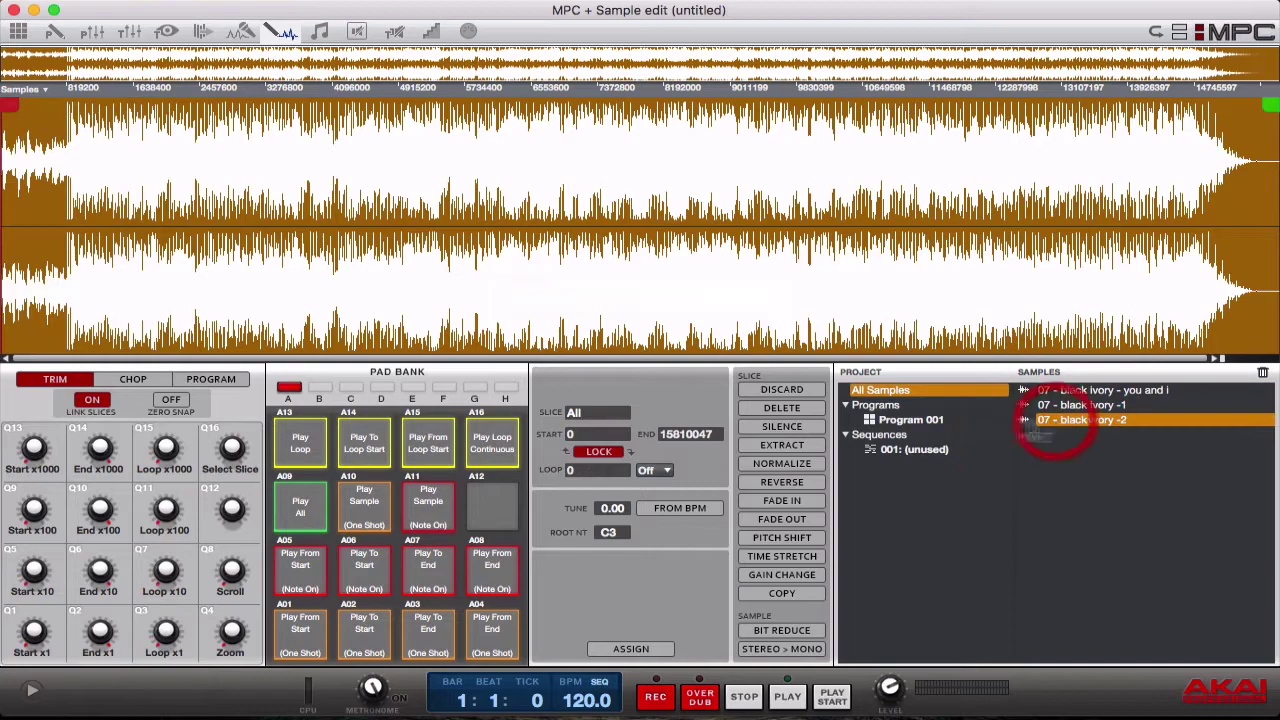
# Move sample -2's start to 778150 and audition it looping
pyautogui.moveTo(20, 108); pyautogui.dragTo(74, 115)
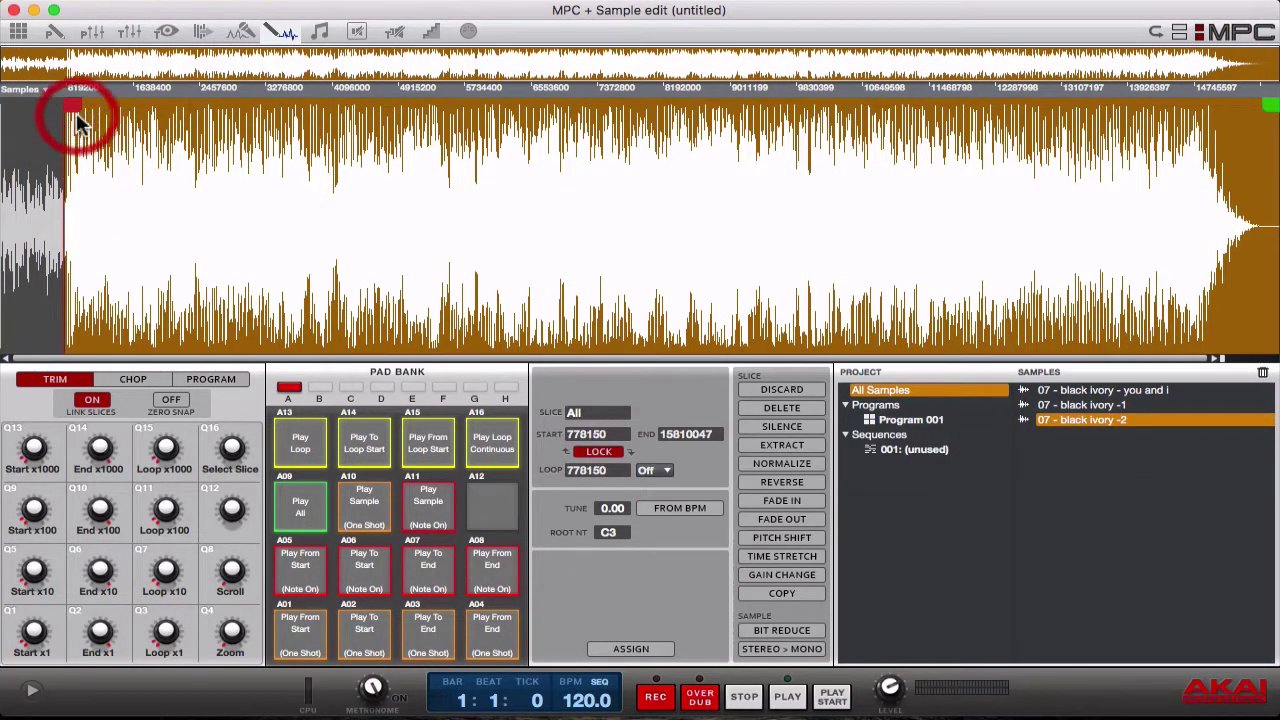
pyautogui.click(290, 440)
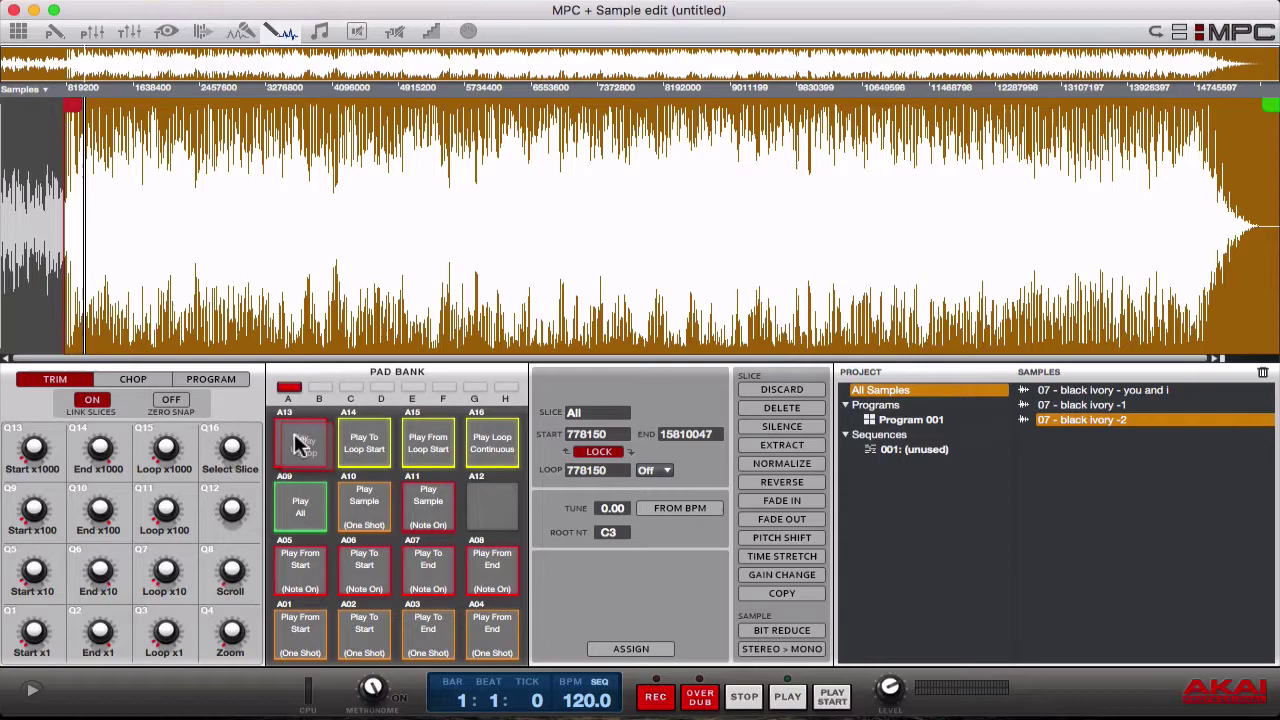
pyautogui.click(300, 445)
# Loop-audition sample -1 for comparison, then reload the original stereo sample
pyautogui.click(1090, 405)
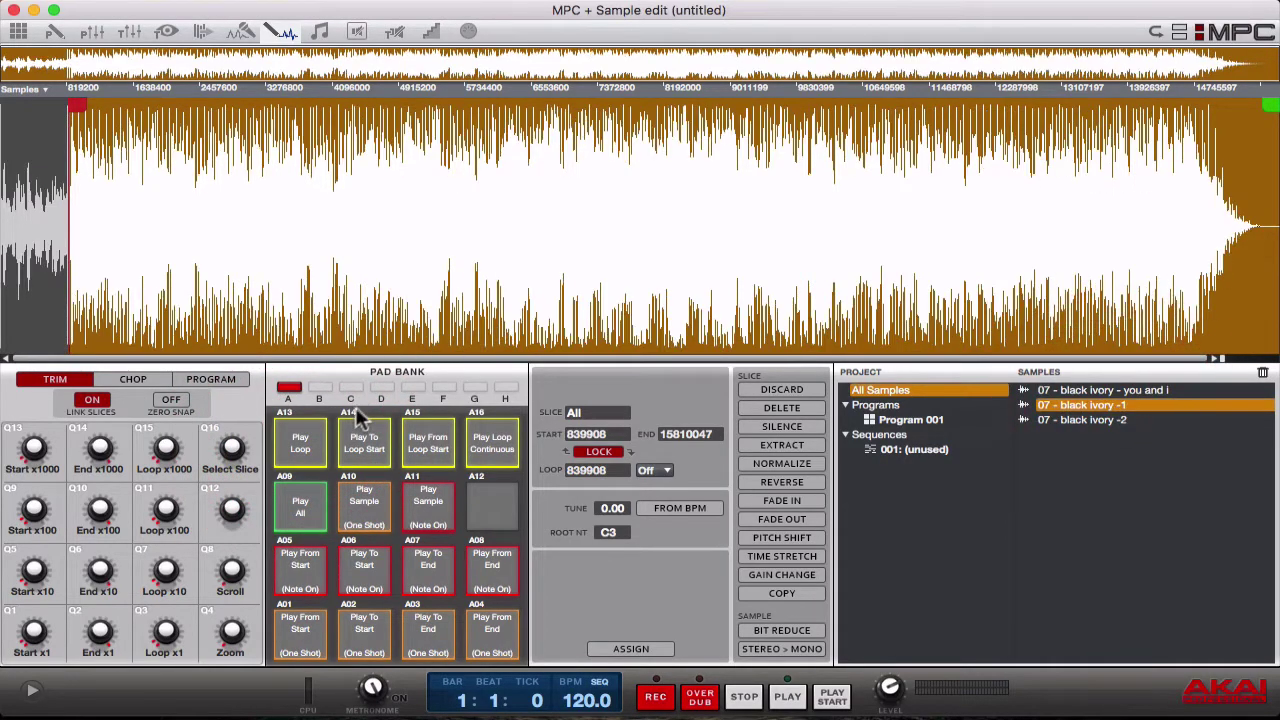
pyautogui.click(305, 440)
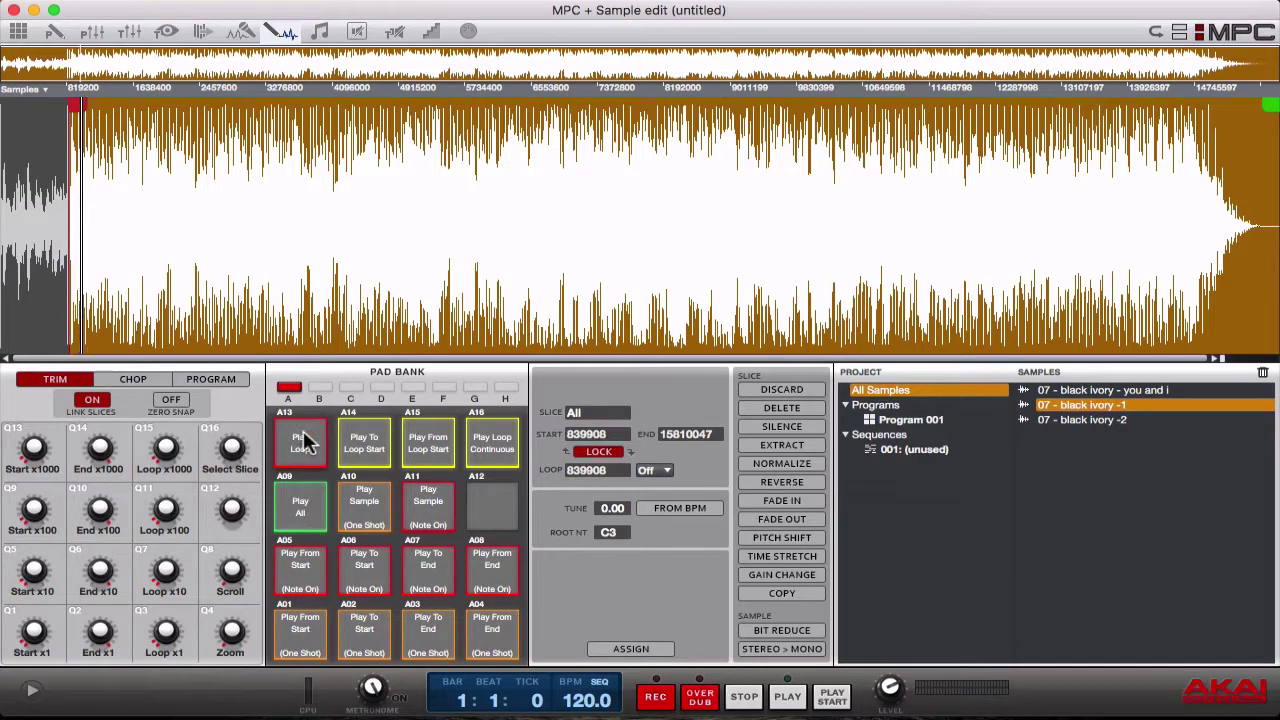
pyautogui.click(305, 442)
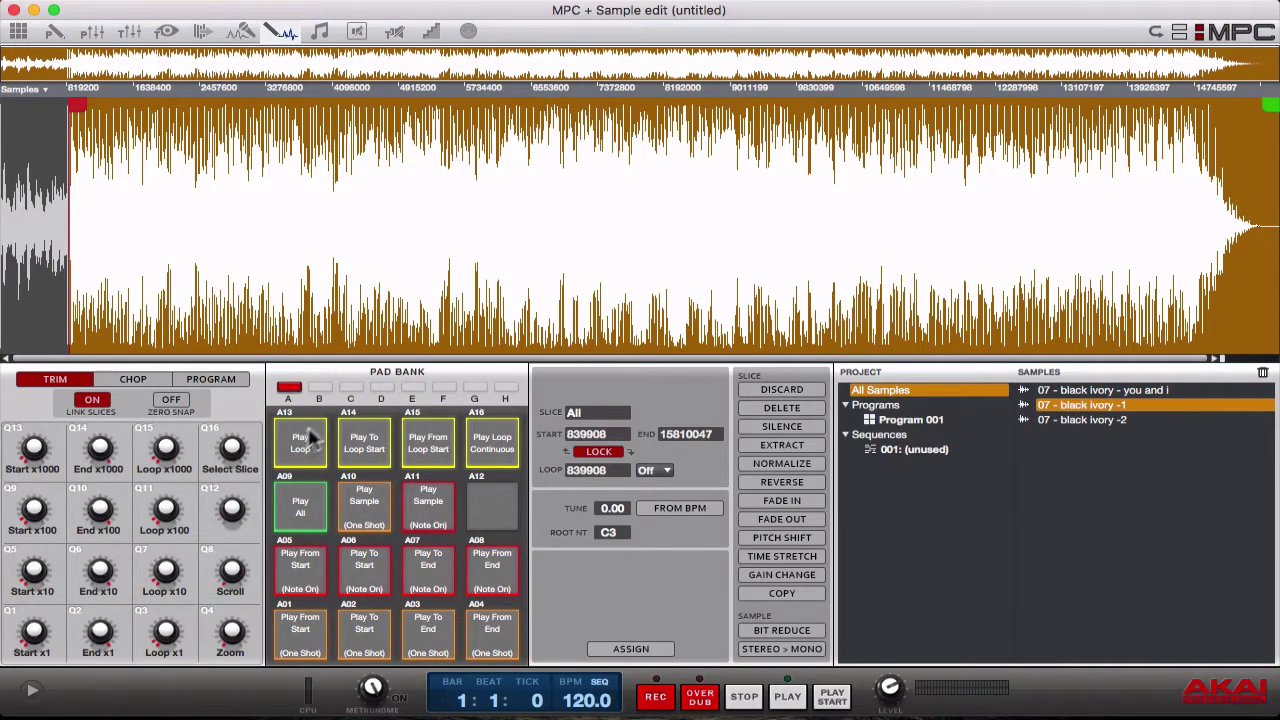
pyautogui.click(1070, 390)
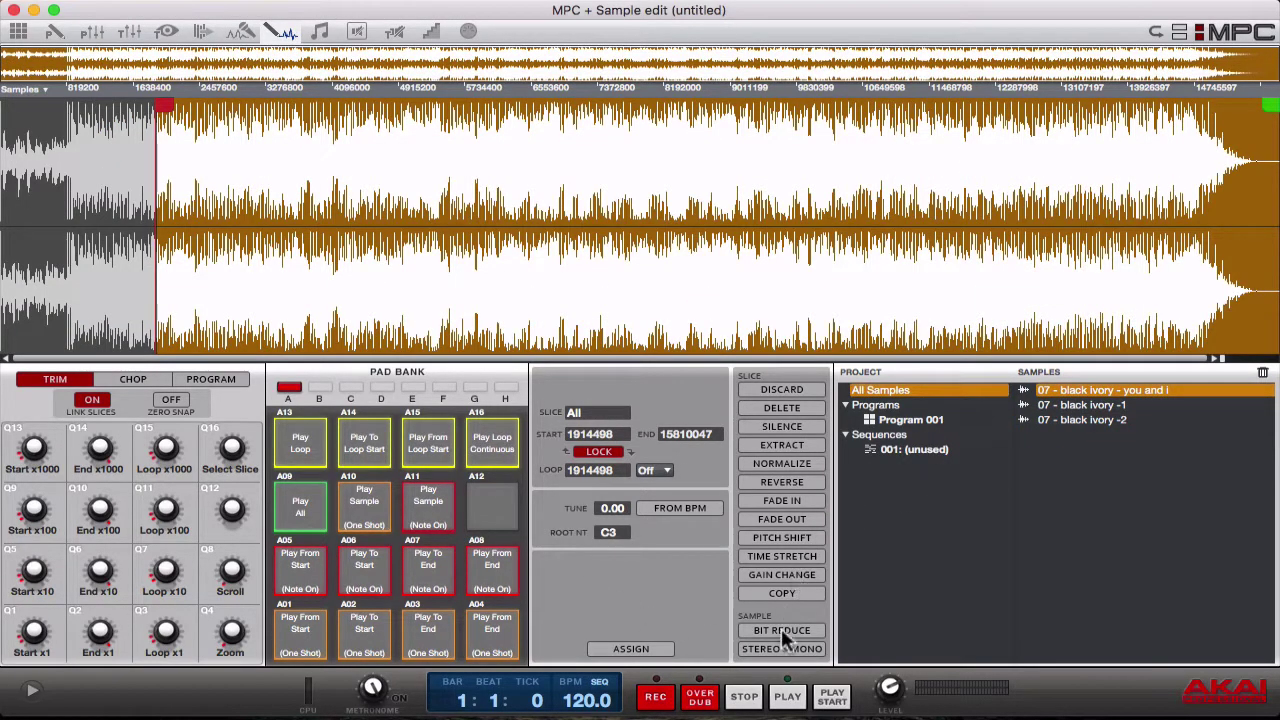
# Make a Sum-source mono copy, '07 - black ivory -3', and load it in the editor
pyautogui.click(775, 648)
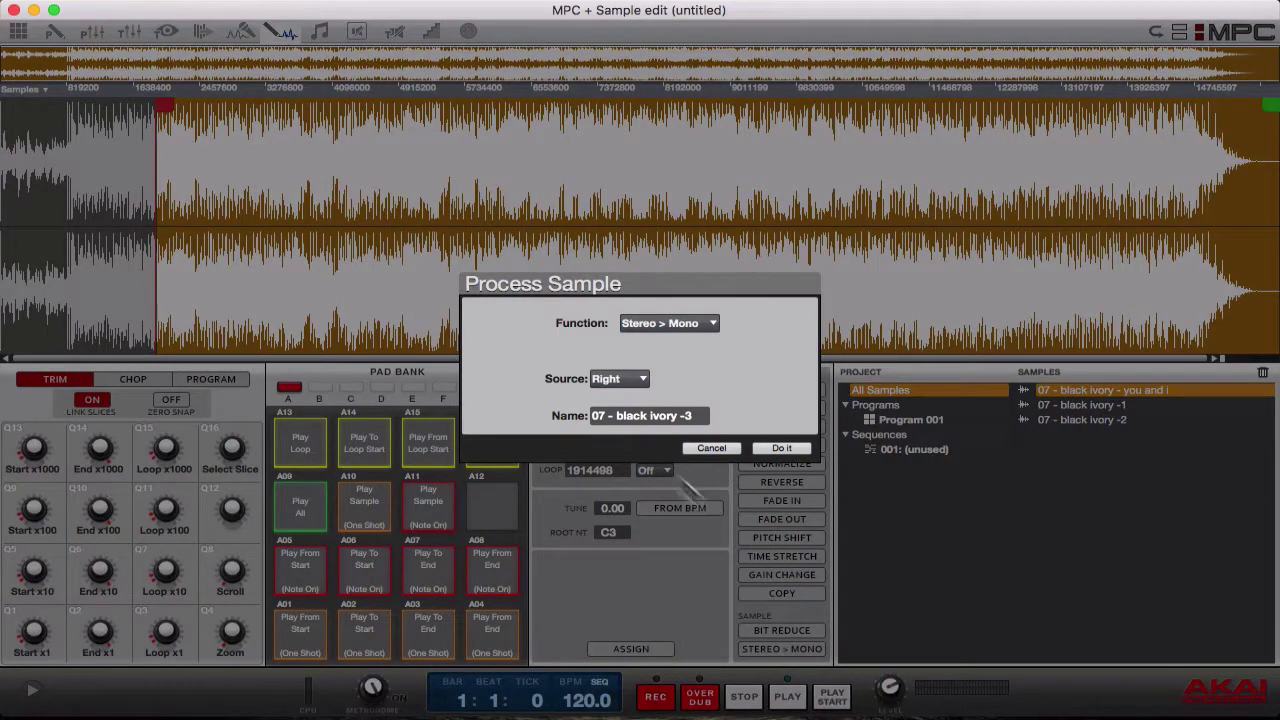
pyautogui.click(640, 382)
pyautogui.click(628, 432)
pyautogui.click(777, 450)
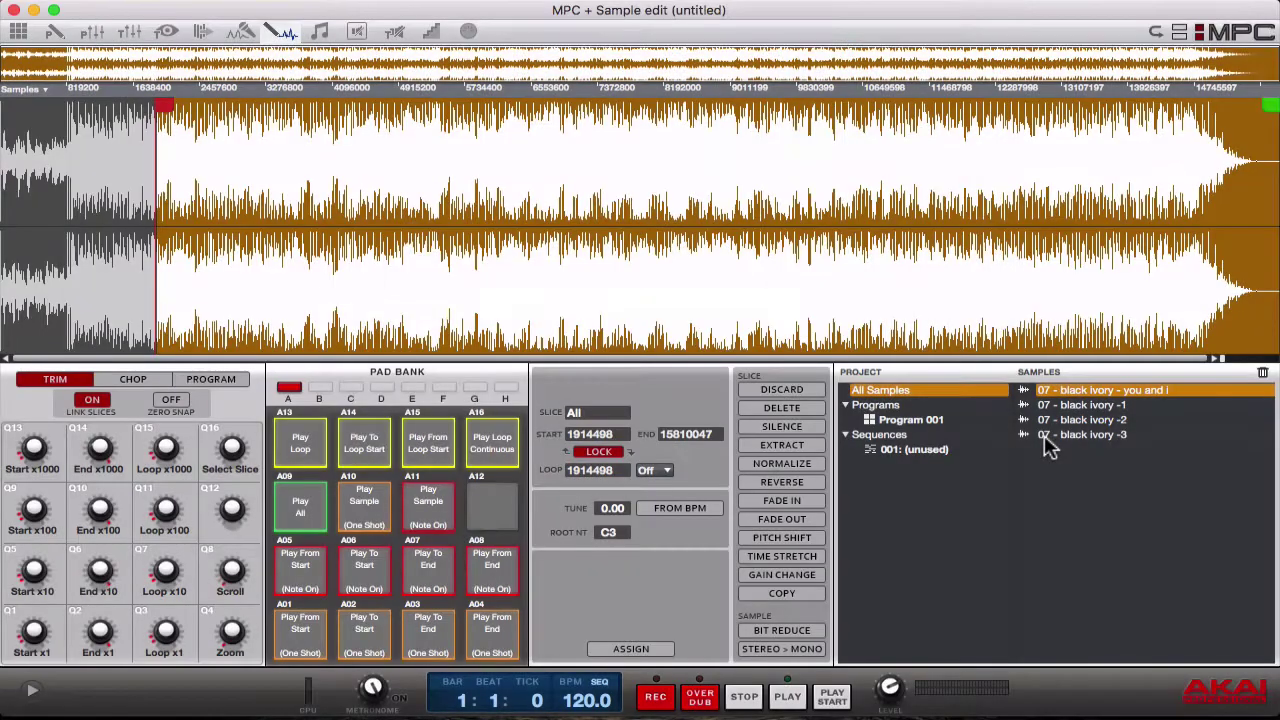
pyautogui.click(1047, 440)
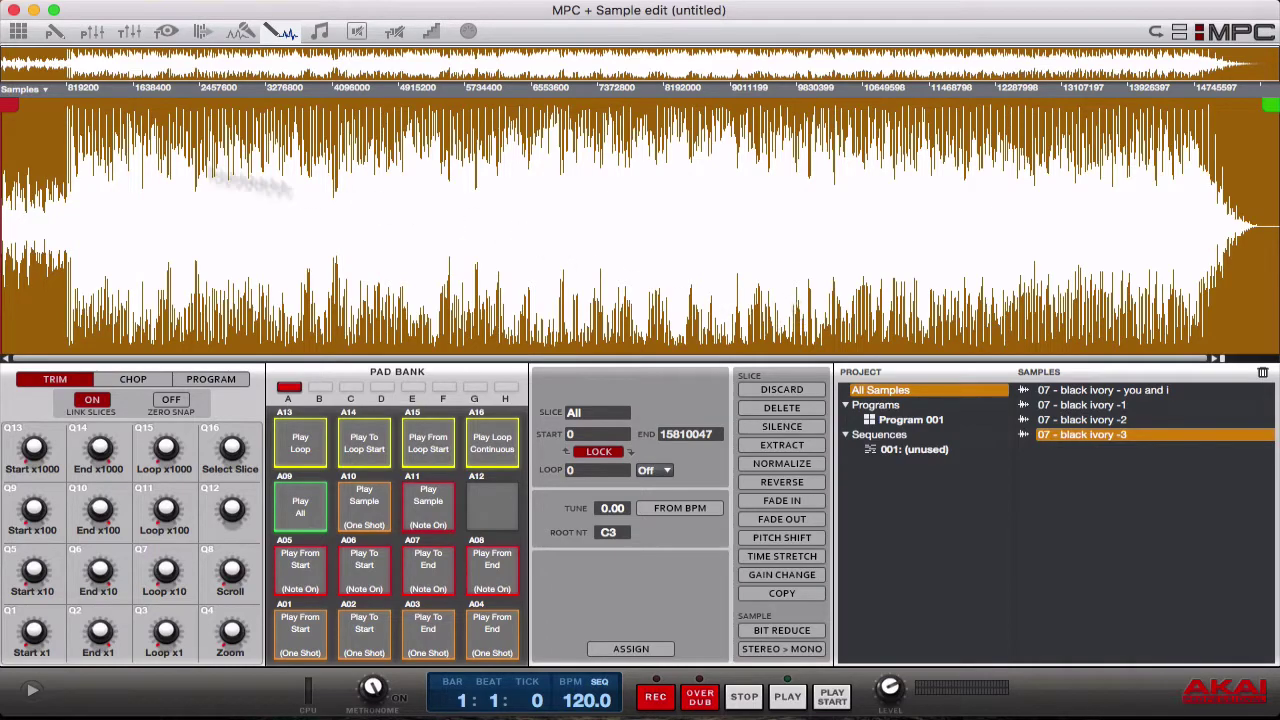
# Move sample -3's start from 0 to 802853 and audition it with Play Loop
pyautogui.moveTo(8, 107); pyautogui.dragTo(70, 114)
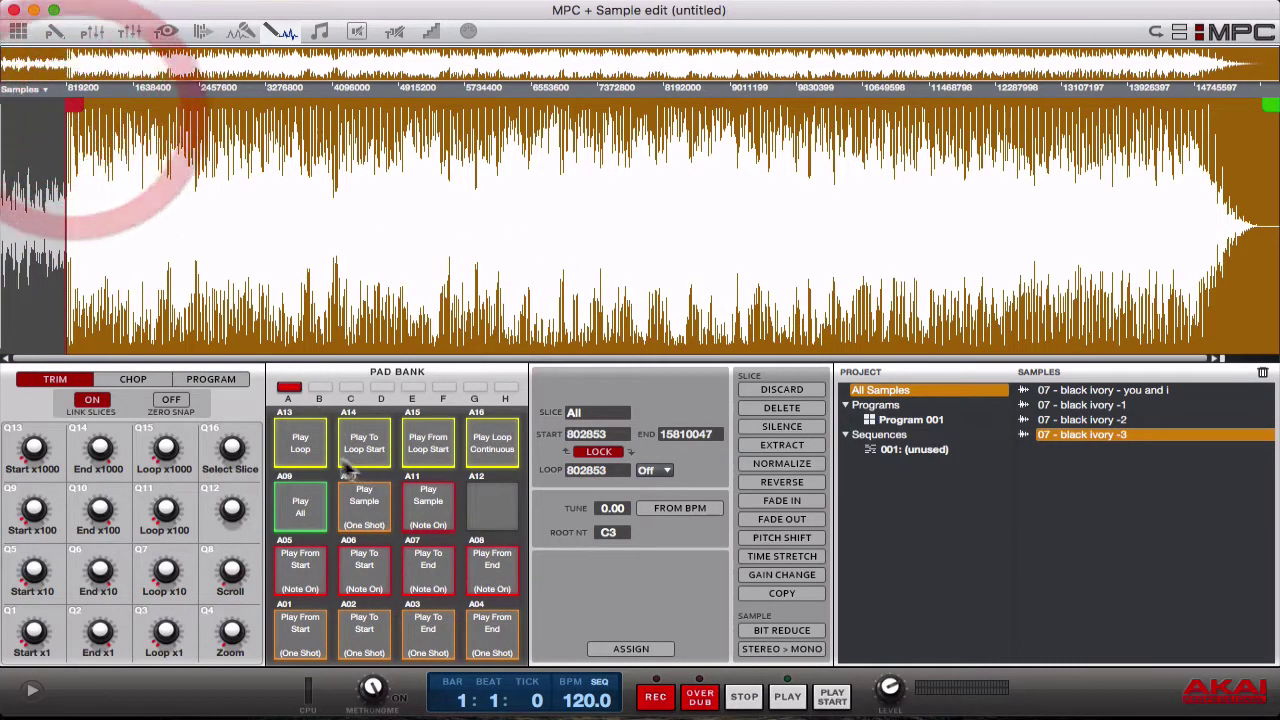
pyautogui.click(308, 450)
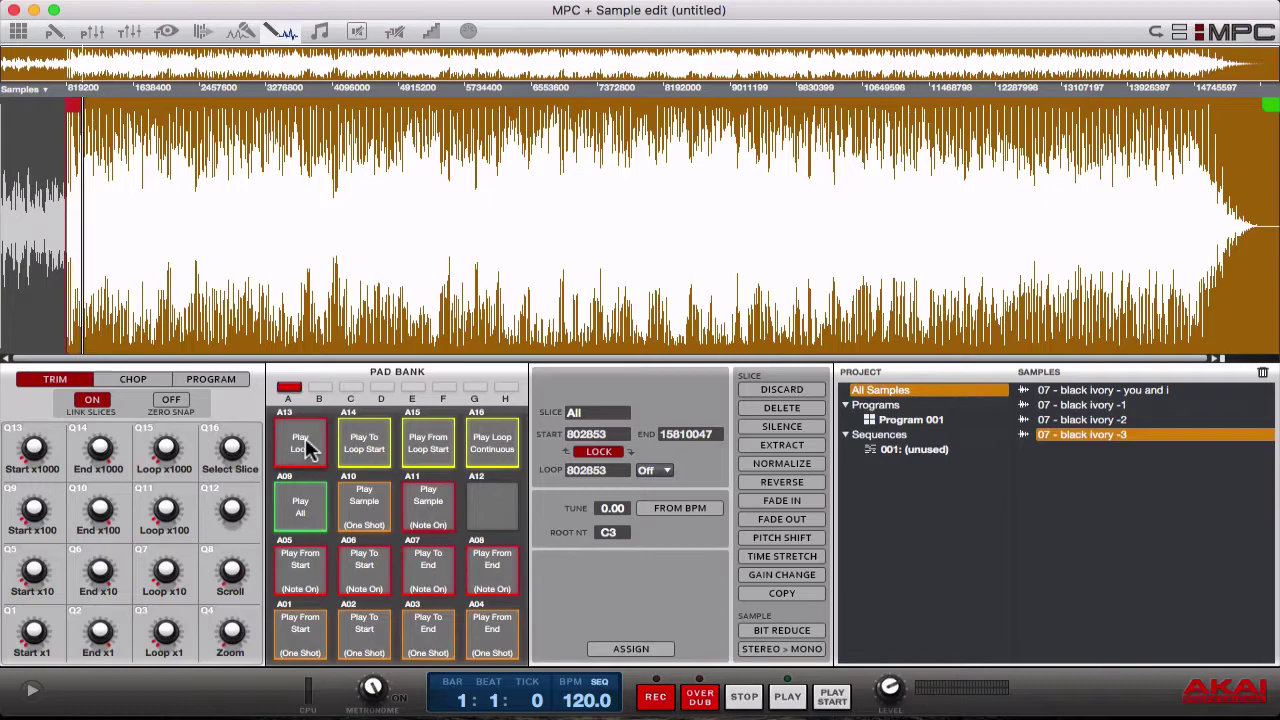
pyautogui.click(308, 450)
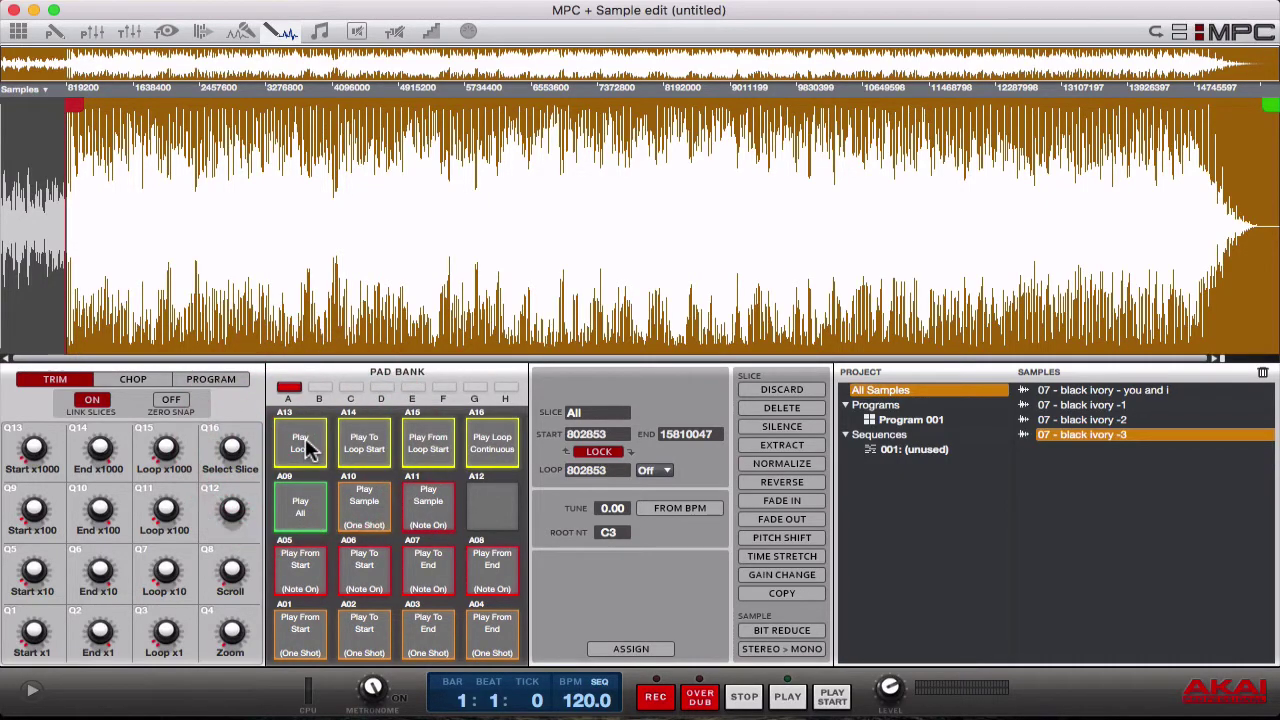